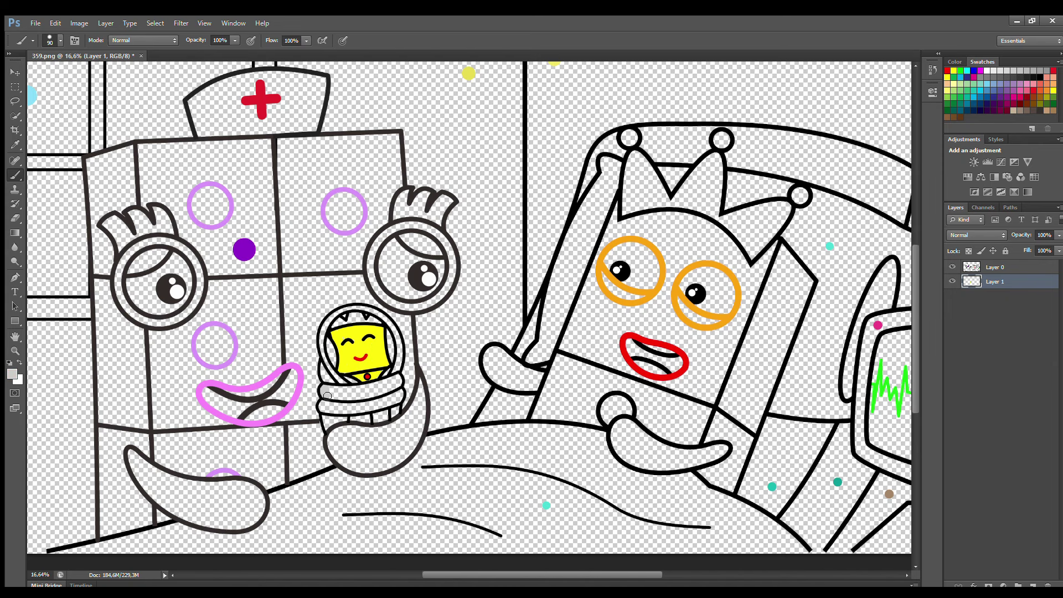
Paint the swaddled baby's wrap light grey and its small crown red on Layer 1.
{"action": "mouse_move", "coordinate": [328, 396]}
{"action": "left_mouse_down"}
{"action": "mouse_move", "coordinate": [385, 394]}
{"action": "mouse_move", "coordinate": [397, 378]}
{"action": "mouse_move", "coordinate": [344, 390]}
{"action": "left_mouse_up"}
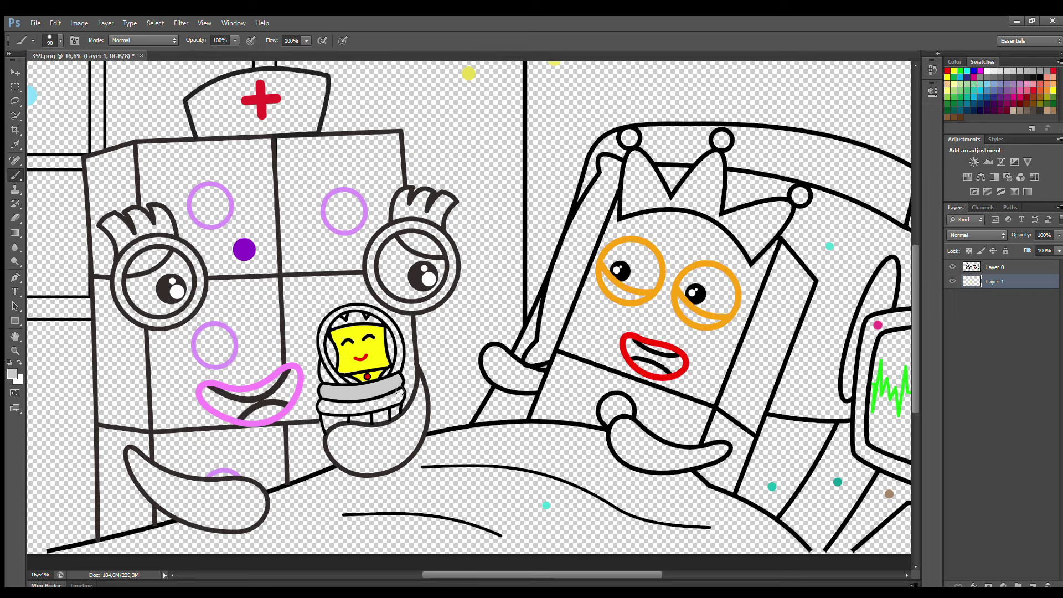
{"action": "mouse_move", "coordinate": [384, 421]}
{"action": "left_mouse_down"}
{"action": "mouse_move", "coordinate": [324, 415]}
{"action": "mouse_move", "coordinate": [387, 413]}
{"action": "mouse_move", "coordinate": [399, 397]}
{"action": "mouse_move", "coordinate": [379, 413]}
{"action": "mouse_move", "coordinate": [387, 402]}
{"action": "mouse_move", "coordinate": [335, 407]}
{"action": "left_mouse_up"}
{"action": "key", "text": "bracketright"}
{"action": "key", "text": "bracketright"}
{"action": "key", "text": "bracketright"}
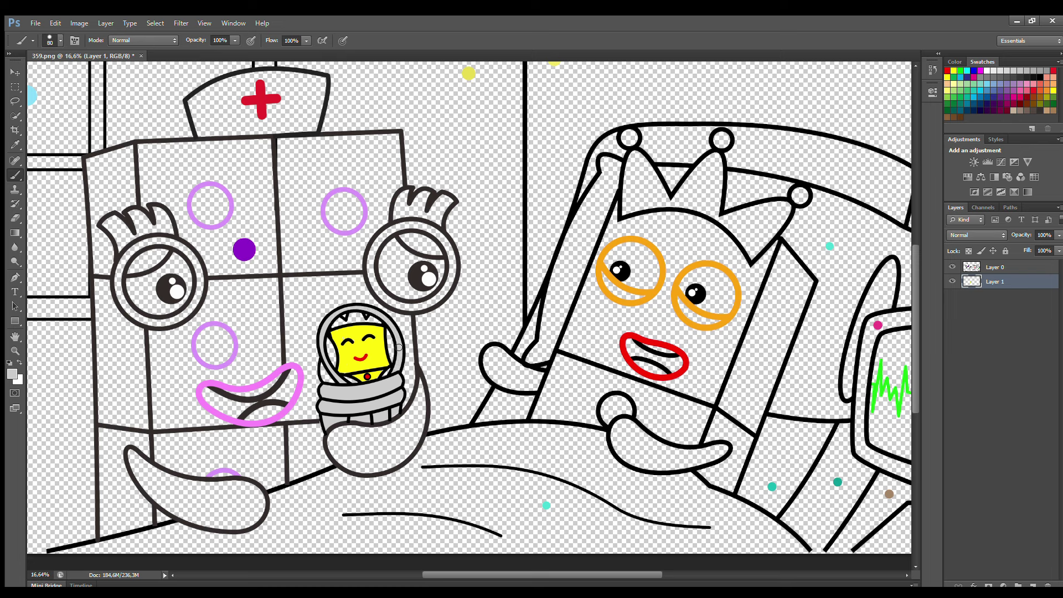
{"action": "key", "text": "e"}
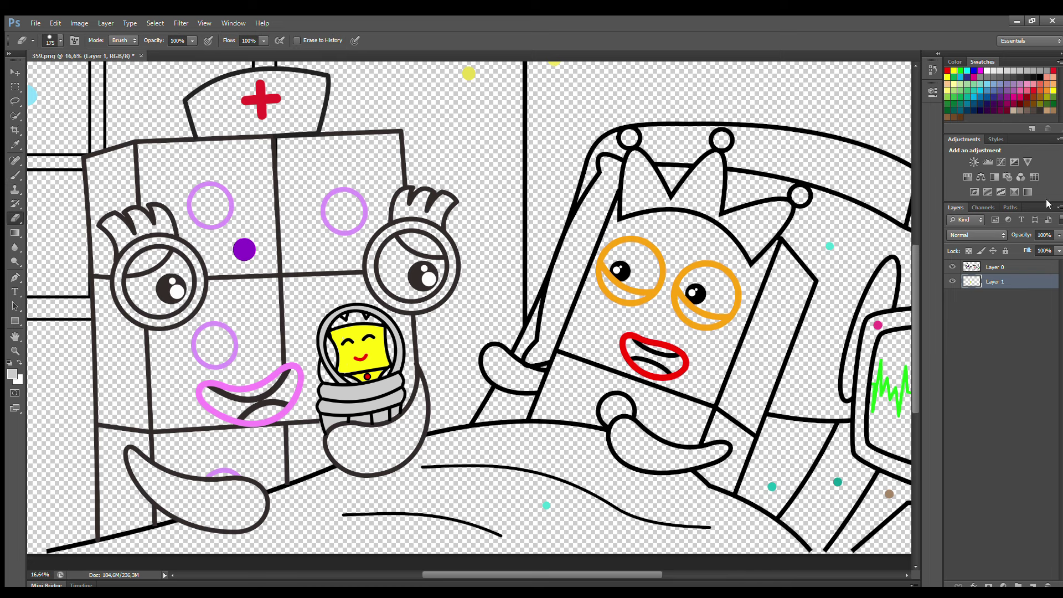
{"action": "key", "text": "b"}
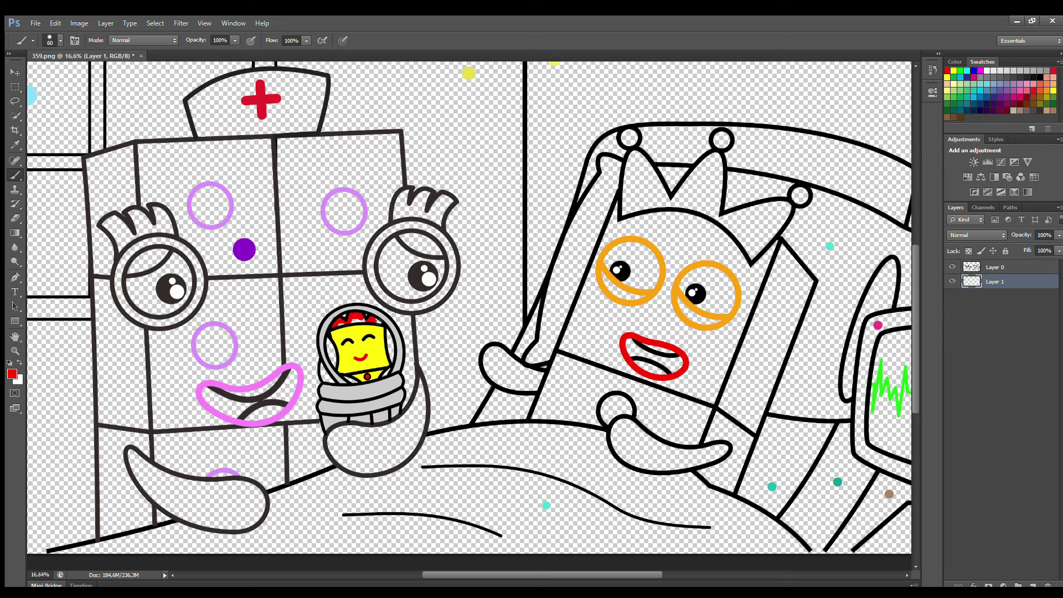
Add a new layer below Layer 1 and shade the inside of the baby's hood a darker grey.
{"action": "left_click", "coordinate": [1033, 584]}
{"action": "key", "text": "i"}
{"action": "left_click", "coordinate": [334, 398]}
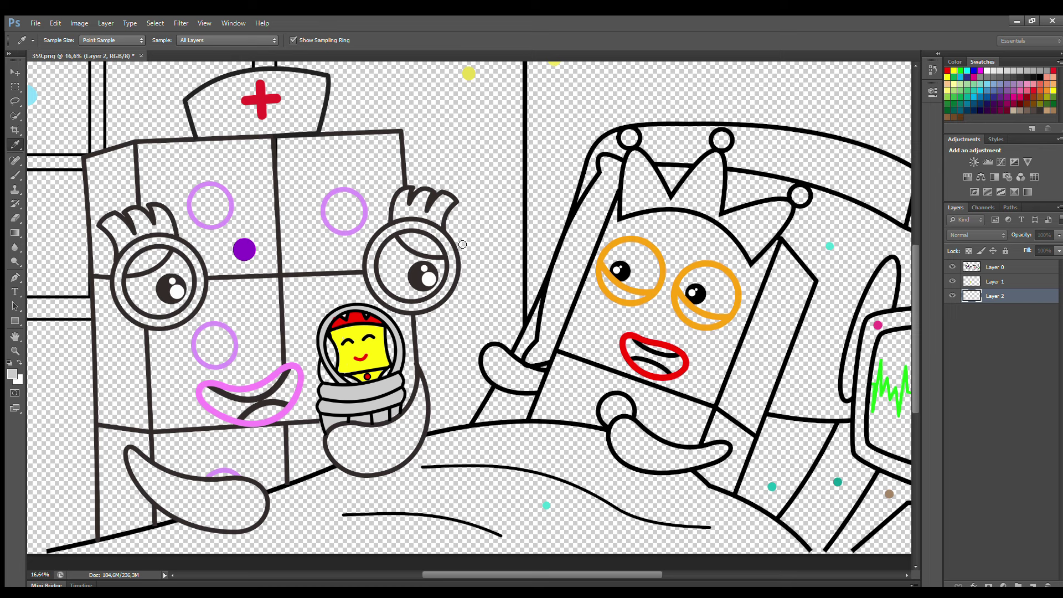
{"action": "key", "text": "b"}
{"action": "left_click_drag", "start_coordinate": [335, 336], "coordinate": [336, 368]}
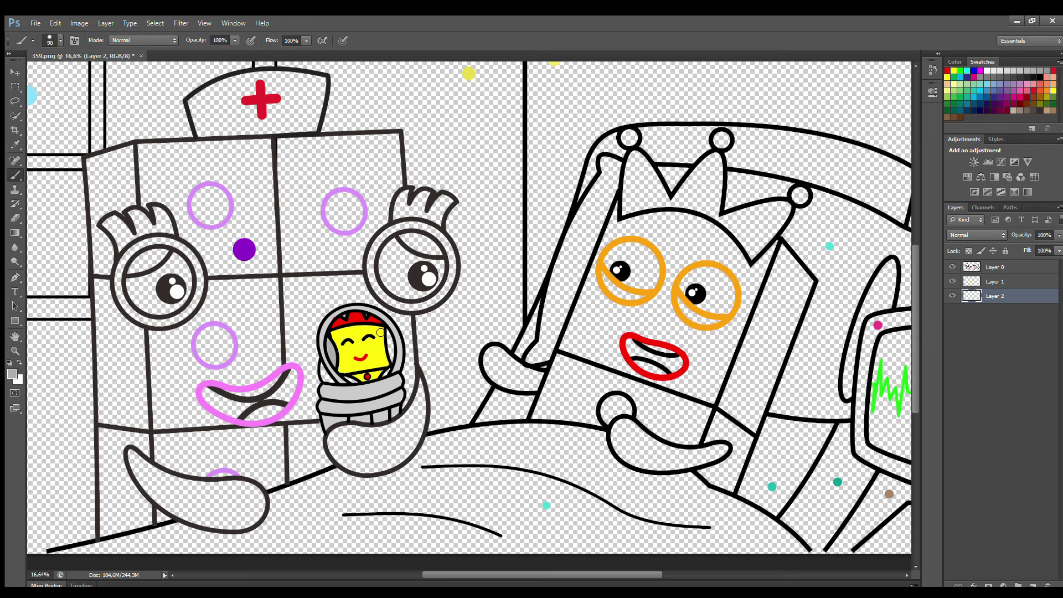
{"action": "left_click_drag", "start_coordinate": [381, 331], "coordinate": [392, 361]}
Paint the nurse block's eyeballs and the lower part of its mouth white on Layer 1.
{"action": "left_click", "coordinate": [1000, 281]}
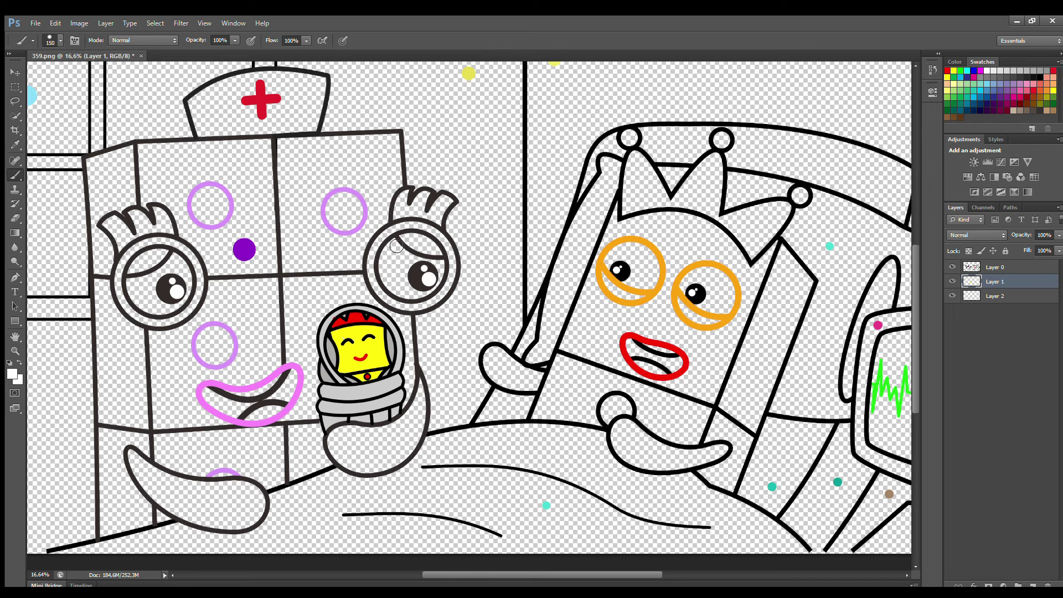
{"action": "mouse_move", "coordinate": [397, 245]}
{"action": "left_mouse_down"}
{"action": "mouse_move", "coordinate": [389, 278]}
{"action": "mouse_move", "coordinate": [409, 296]}
{"action": "mouse_move", "coordinate": [442, 273]}
{"action": "mouse_move", "coordinate": [405, 271]}
{"action": "left_mouse_up"}
{"action": "mouse_move", "coordinate": [133, 287]}
{"action": "left_mouse_down"}
{"action": "mouse_move", "coordinate": [165, 311]}
{"action": "mouse_move", "coordinate": [186, 297]}
{"action": "mouse_move", "coordinate": [179, 262]}
{"action": "mouse_move", "coordinate": [154, 280]}
{"action": "mouse_move", "coordinate": [152, 302]}
{"action": "left_mouse_up"}
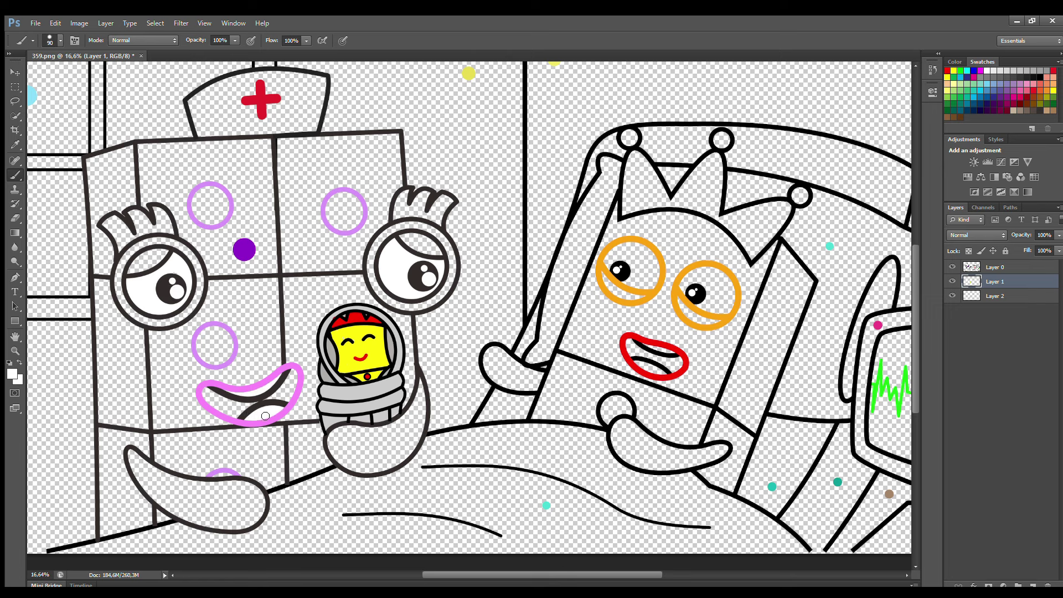
Sample the red of the cap's cross and fill both of the nurse block's arms with it.
{"action": "left_click", "coordinate": [261, 99], "text": "alt"}
{"action": "key", "text": "bracketright"}
{"action": "key", "text": "bracketright"}
{"action": "key", "text": "bracketright"}
{"action": "key", "text": "bracketright"}
{"action": "mouse_move", "coordinate": [131, 456]}
{"action": "left_mouse_down"}
{"action": "mouse_move", "coordinate": [190, 517]}
{"action": "mouse_move", "coordinate": [258, 523]}
{"action": "mouse_move", "coordinate": [264, 504]}
{"action": "mouse_move", "coordinate": [144, 470]}
{"action": "mouse_move", "coordinate": [233, 498]}
{"action": "mouse_move", "coordinate": [178, 504]}
{"action": "left_mouse_up"}
{"action": "key", "text": "bracketleft"}
{"action": "mouse_move", "coordinate": [422, 382]}
{"action": "left_mouse_down"}
{"action": "mouse_move", "coordinate": [406, 423]}
{"action": "mouse_move", "coordinate": [336, 438]}
{"action": "mouse_move", "coordinate": [338, 457]}
{"action": "mouse_move", "coordinate": [366, 472]}
{"action": "mouse_move", "coordinate": [398, 465]}
{"action": "mouse_move", "coordinate": [423, 395]}
{"action": "mouse_move", "coordinate": [400, 455]}
{"action": "left_mouse_up"}
{"action": "key", "text": "bracketright"}
{"action": "key", "text": "bracketright"}
{"action": "key", "text": "bracketright"}
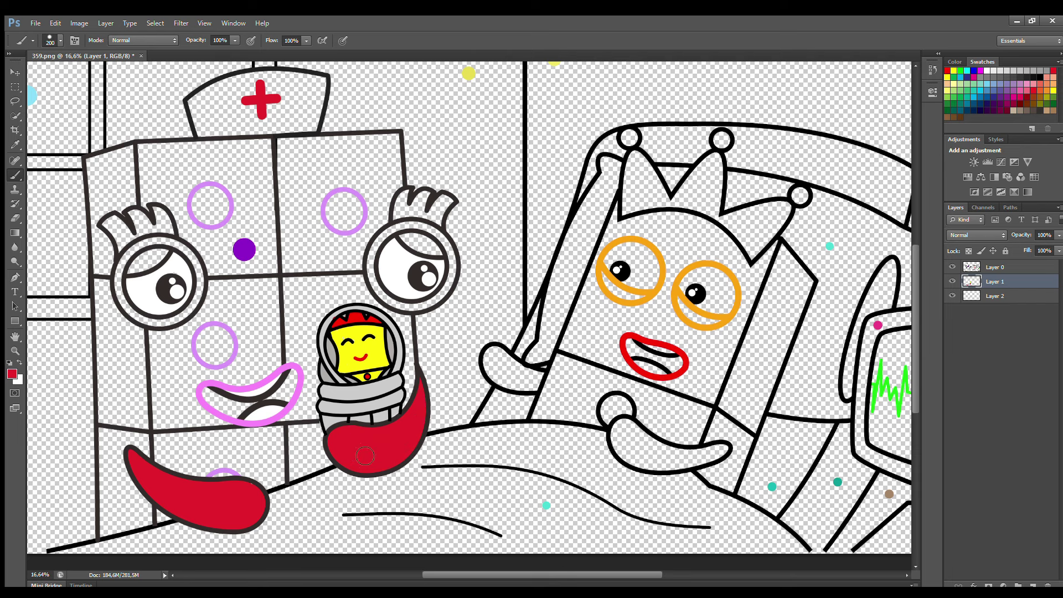
Paint the nurse block's eye rims, eyelids and the tufts above the eyes red on Layer 2.
{"action": "left_click", "coordinate": [997, 295]}
{"action": "mouse_move", "coordinate": [409, 197]}
{"action": "left_mouse_down"}
{"action": "mouse_move", "coordinate": [376, 258]}
{"action": "mouse_move", "coordinate": [380, 288]}
{"action": "mouse_move", "coordinate": [410, 306]}
{"action": "mouse_move", "coordinate": [445, 295]}
{"action": "mouse_move", "coordinate": [453, 265]}
{"action": "mouse_move", "coordinate": [448, 245]}
{"action": "mouse_move", "coordinate": [411, 224]}
{"action": "mouse_move", "coordinate": [441, 259]}
{"action": "mouse_move", "coordinate": [415, 224]}
{"action": "mouse_move", "coordinate": [429, 198]}
{"action": "mouse_move", "coordinate": [449, 205]}
{"action": "left_mouse_up"}
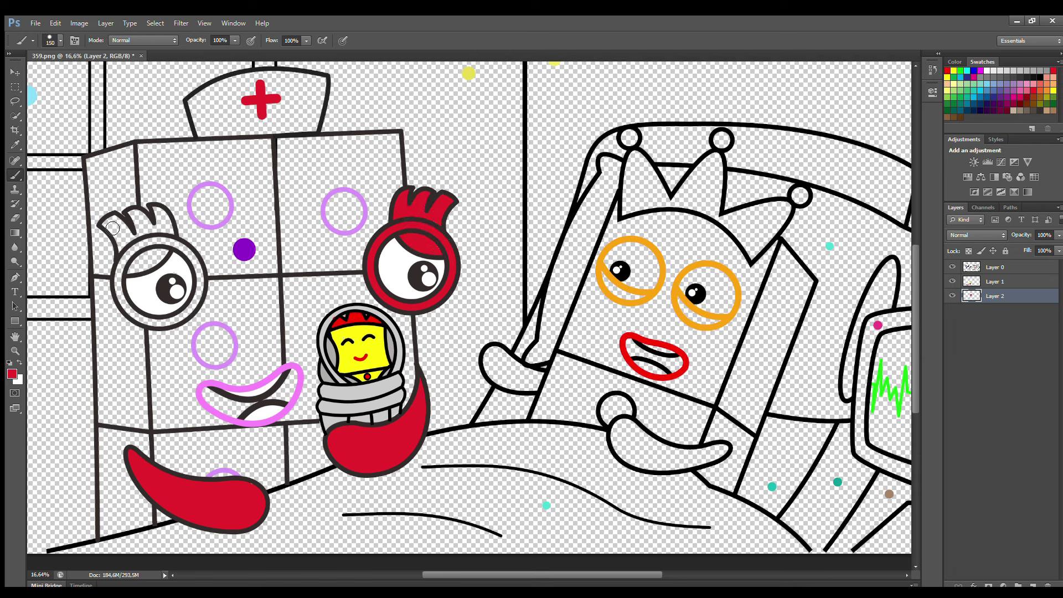
{"action": "mouse_move", "coordinate": [113, 228]}
{"action": "left_mouse_down"}
{"action": "mouse_move", "coordinate": [123, 294]}
{"action": "mouse_move", "coordinate": [141, 319]}
{"action": "mouse_move", "coordinate": [173, 323]}
{"action": "mouse_move", "coordinate": [201, 293]}
{"action": "mouse_move", "coordinate": [197, 266]}
{"action": "mouse_move", "coordinate": [162, 246]}
{"action": "mouse_move", "coordinate": [132, 264]}
{"action": "mouse_move", "coordinate": [173, 252]}
{"action": "mouse_move", "coordinate": [160, 251]}
{"action": "mouse_move", "coordinate": [171, 240]}
{"action": "mouse_move", "coordinate": [165, 216]}
{"action": "mouse_move", "coordinate": [152, 231]}
{"action": "mouse_move", "coordinate": [119, 223]}
{"action": "left_mouse_up"}
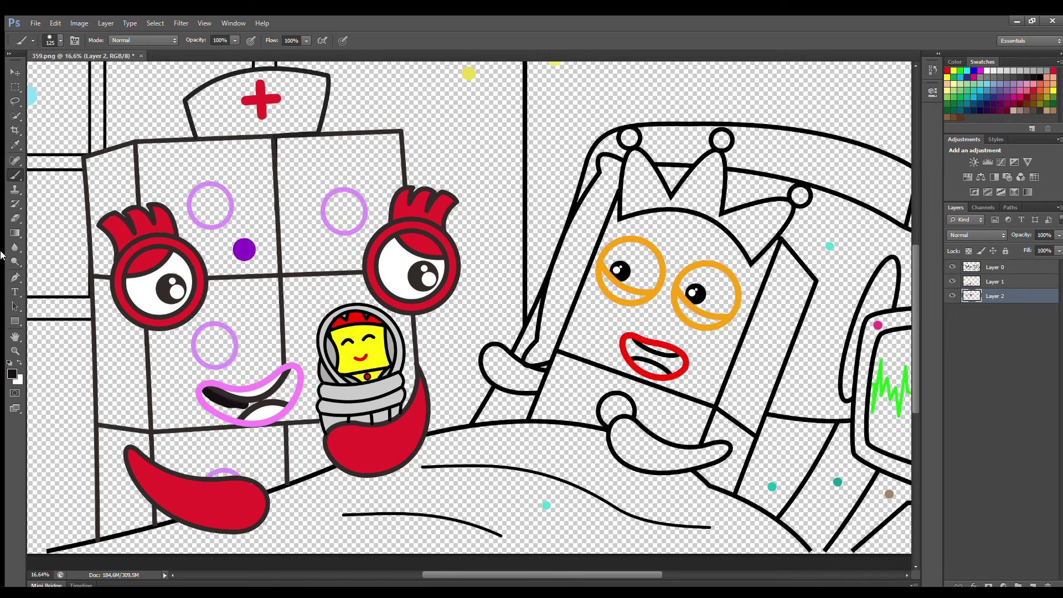
Fill the nurse block's open mouth with dark brown and its body circles with the light purple of their outlines.
{"action": "mouse_move", "coordinate": [206, 395]}
{"action": "left_mouse_down"}
{"action": "mouse_move", "coordinate": [248, 404]}
{"action": "mouse_move", "coordinate": [282, 387]}
{"action": "mouse_move", "coordinate": [291, 399]}
{"action": "mouse_move", "coordinate": [232, 412]}
{"action": "mouse_move", "coordinate": [253, 409]}
{"action": "left_mouse_up"}
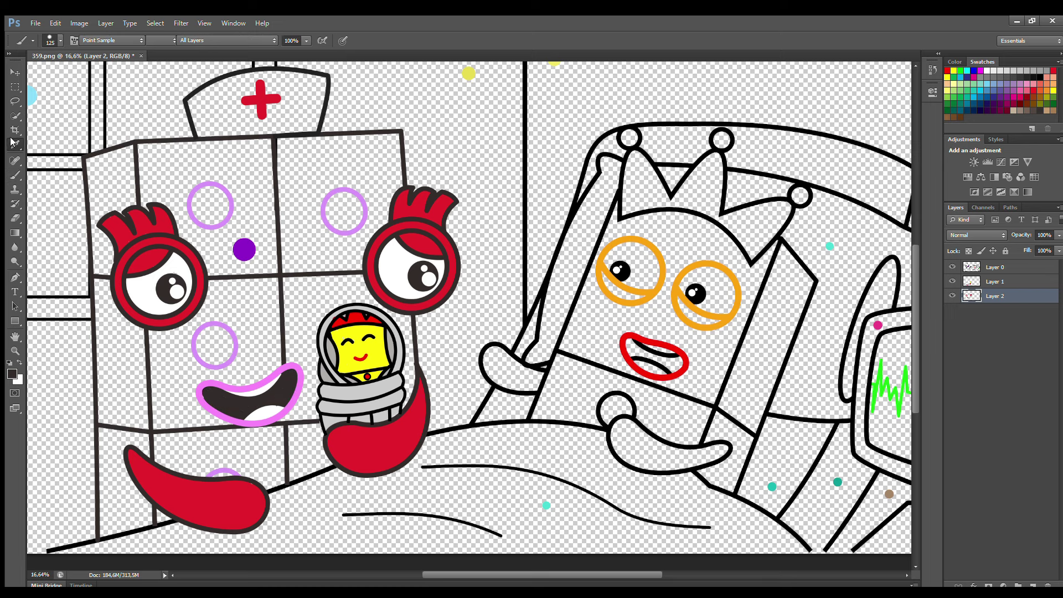
{"action": "left_click", "coordinate": [204, 226], "text": "alt"}
{"action": "mouse_move", "coordinate": [197, 194]}
{"action": "left_mouse_down"}
{"action": "mouse_move", "coordinate": [199, 211]}
{"action": "mouse_move", "coordinate": [224, 193]}
{"action": "mouse_move", "coordinate": [209, 199]}
{"action": "left_mouse_up"}
{"action": "mouse_move", "coordinate": [332, 201]}
{"action": "left_mouse_down"}
{"action": "mouse_move", "coordinate": [331, 222]}
{"action": "mouse_move", "coordinate": [361, 207]}
{"action": "mouse_move", "coordinate": [341, 212]}
{"action": "left_mouse_up"}
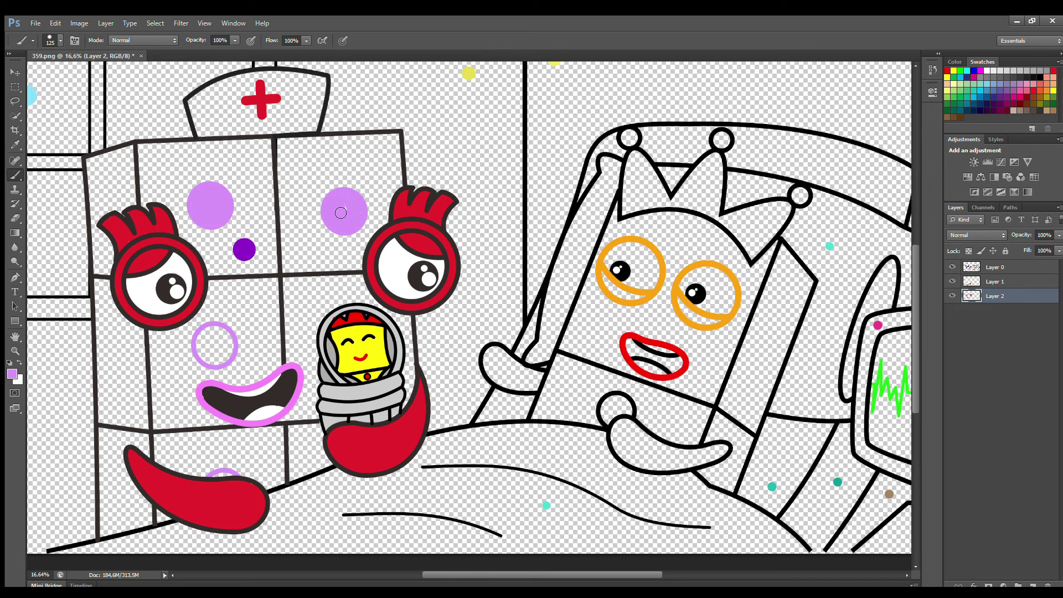
{"action": "mouse_move", "coordinate": [208, 335]}
{"action": "left_mouse_down"}
{"action": "mouse_move", "coordinate": [210, 357]}
{"action": "mouse_move", "coordinate": [224, 335]}
{"action": "mouse_move", "coordinate": [215, 355]}
{"action": "left_mouse_up"}
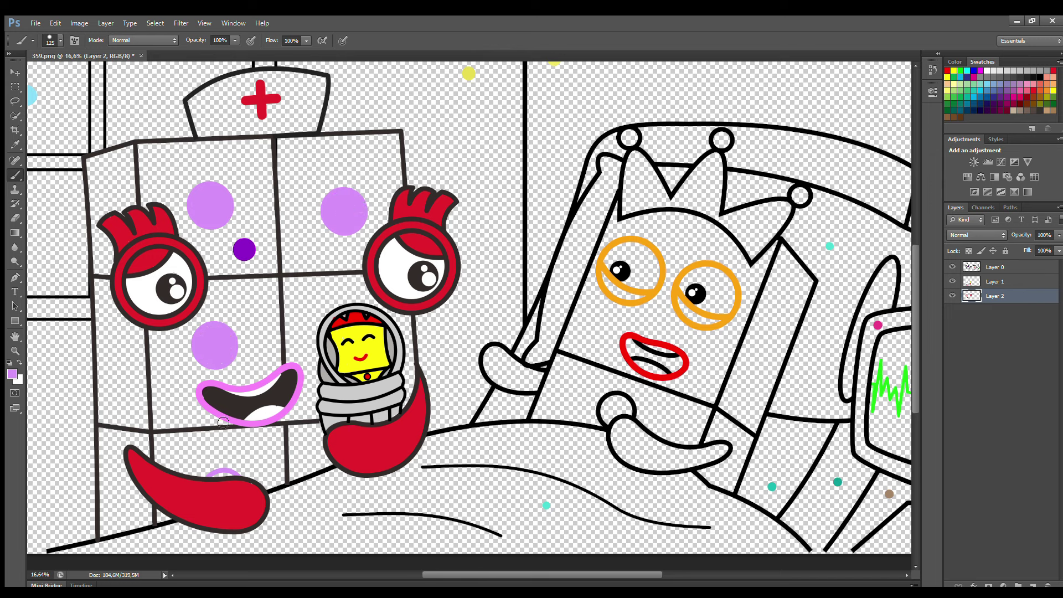
Fill the nurse cap around the red cross with white on Layer 1.
{"action": "left_click", "coordinate": [987, 70]}
{"action": "left_click", "coordinate": [995, 281]}
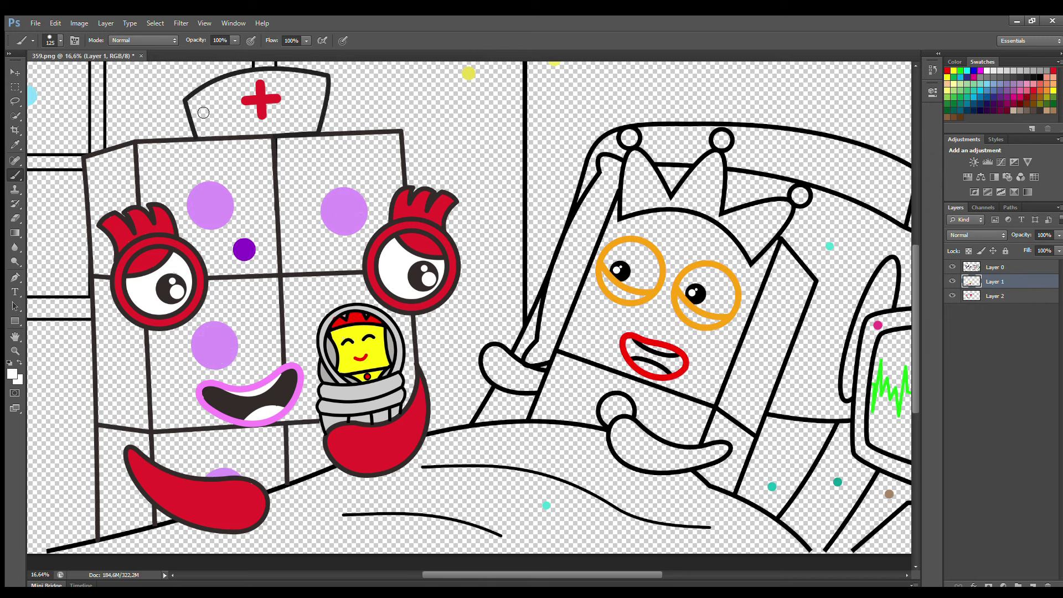
{"action": "mouse_move", "coordinate": [200, 108]}
{"action": "left_mouse_down"}
{"action": "mouse_move", "coordinate": [217, 90]}
{"action": "mouse_move", "coordinate": [257, 77]}
{"action": "mouse_move", "coordinate": [322, 83]}
{"action": "mouse_move", "coordinate": [319, 117]}
{"action": "mouse_move", "coordinate": [296, 130]}
{"action": "mouse_move", "coordinate": [205, 133]}
{"action": "mouse_move", "coordinate": [199, 116]}
{"action": "mouse_move", "coordinate": [205, 105]}
{"action": "mouse_move", "coordinate": [210, 114]}
{"action": "mouse_move", "coordinate": [239, 99]}
{"action": "mouse_move", "coordinate": [314, 95]}
{"action": "mouse_move", "coordinate": [213, 120]}
{"action": "left_mouse_up"}
{"action": "key", "text": "bracketright"}
{"action": "key", "text": "bracketright"}
{"action": "key", "text": "bracketright"}
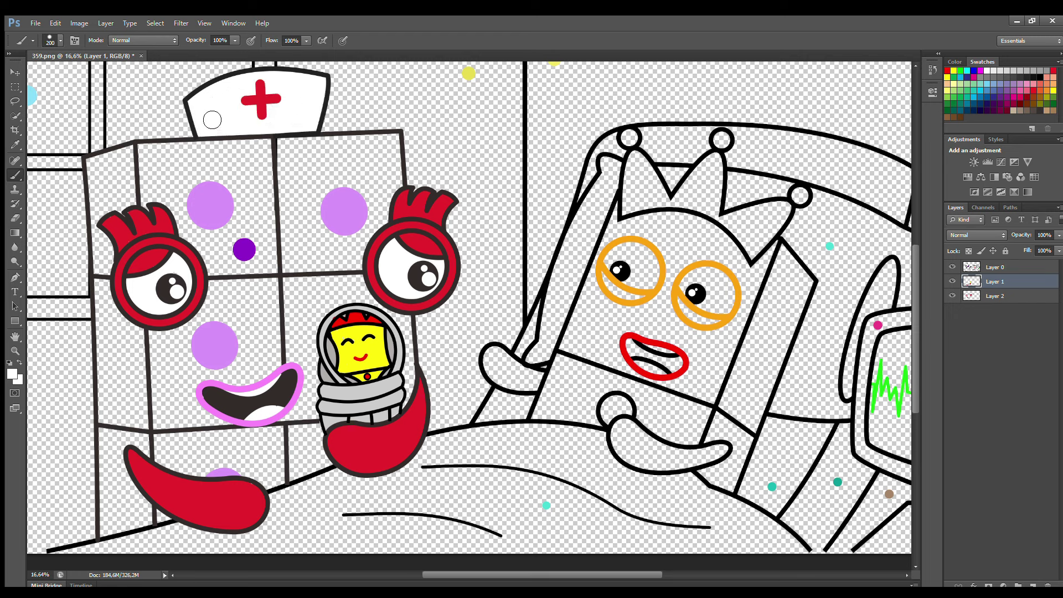
Add a new layer below Layer 2 and fill the nurse block's front face with the purple sampled from its dot.
{"action": "left_click", "coordinate": [1034, 577]}
{"action": "left_click", "coordinate": [244, 249], "text": "alt"}
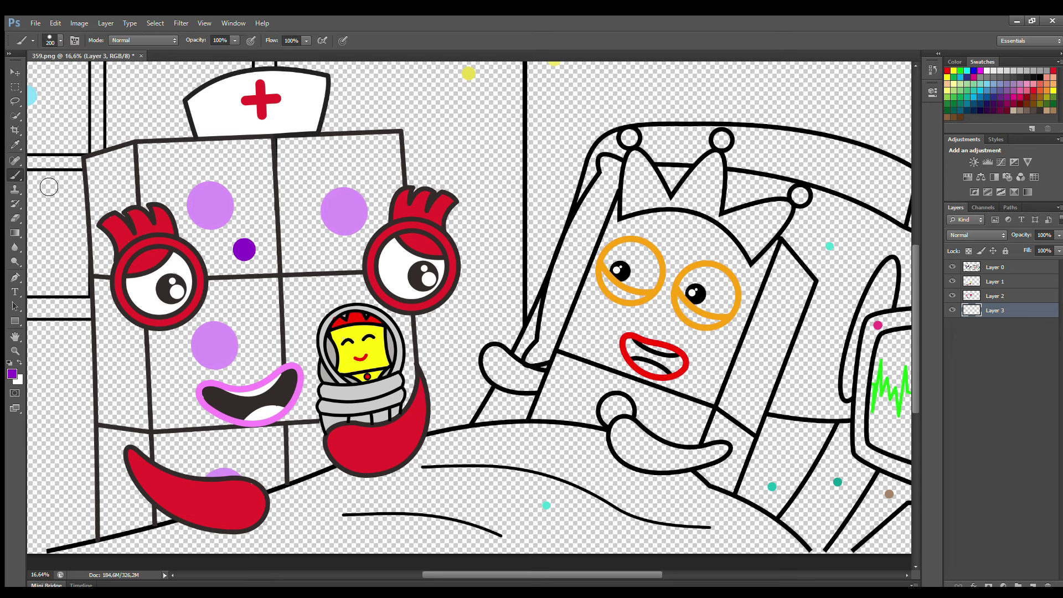
{"action": "mouse_move", "coordinate": [144, 145]}
{"action": "left_mouse_down"}
{"action": "mouse_move", "coordinate": [166, 516]}
{"action": "mouse_move", "coordinate": [317, 470]}
{"action": "mouse_move", "coordinate": [413, 397]}
{"action": "mouse_move", "coordinate": [398, 144]}
{"action": "mouse_move", "coordinate": [164, 155]}
{"action": "mouse_move", "coordinate": [193, 490]}
{"action": "mouse_move", "coordinate": [327, 457]}
{"action": "mouse_move", "coordinate": [217, 457]}
{"action": "mouse_move", "coordinate": [208, 180]}
{"action": "mouse_move", "coordinate": [356, 175]}
{"action": "mouse_move", "coordinate": [395, 236]}
{"action": "mouse_move", "coordinate": [341, 199]}
{"action": "mouse_move", "coordinate": [322, 249]}
{"action": "mouse_move", "coordinate": [226, 294]}
{"action": "mouse_move", "coordinate": [395, 326]}
{"action": "mouse_move", "coordinate": [221, 345]}
{"action": "mouse_move", "coordinate": [282, 387]}
{"action": "left_mouse_up"}
{"action": "key", "text": "bracketright"}
{"action": "key", "text": "bracketright"}
{"action": "key", "text": "bracketright"}
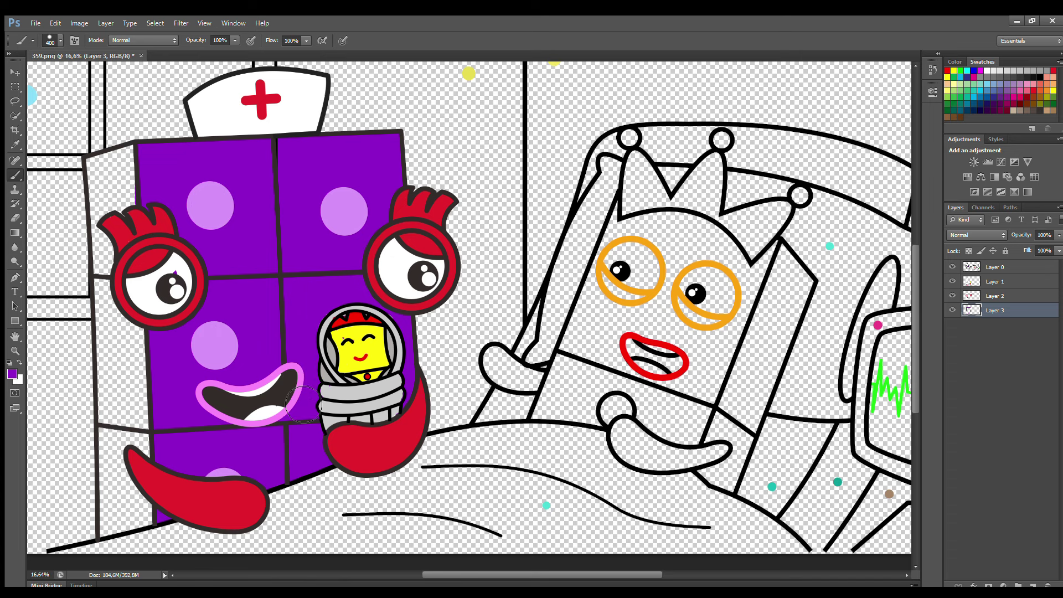
Fill the nurse block's narrow side face with a darker purple on Layer 3.
{"action": "key", "text": "i"}
{"action": "key", "text": "b"}
{"action": "mouse_move", "coordinate": [96, 160]}
{"action": "left_mouse_down"}
{"action": "mouse_move", "coordinate": [107, 533]}
{"action": "mouse_move", "coordinate": [150, 525]}
{"action": "mouse_move", "coordinate": [128, 159]}
{"action": "mouse_move", "coordinate": [106, 167]}
{"action": "mouse_move", "coordinate": [125, 222]}
{"action": "mouse_move", "coordinate": [121, 521]}
{"action": "mouse_move", "coordinate": [136, 491]}
{"action": "mouse_move", "coordinate": [132, 324]}
{"action": "left_mouse_up"}
{"action": "key", "text": "bracketright"}
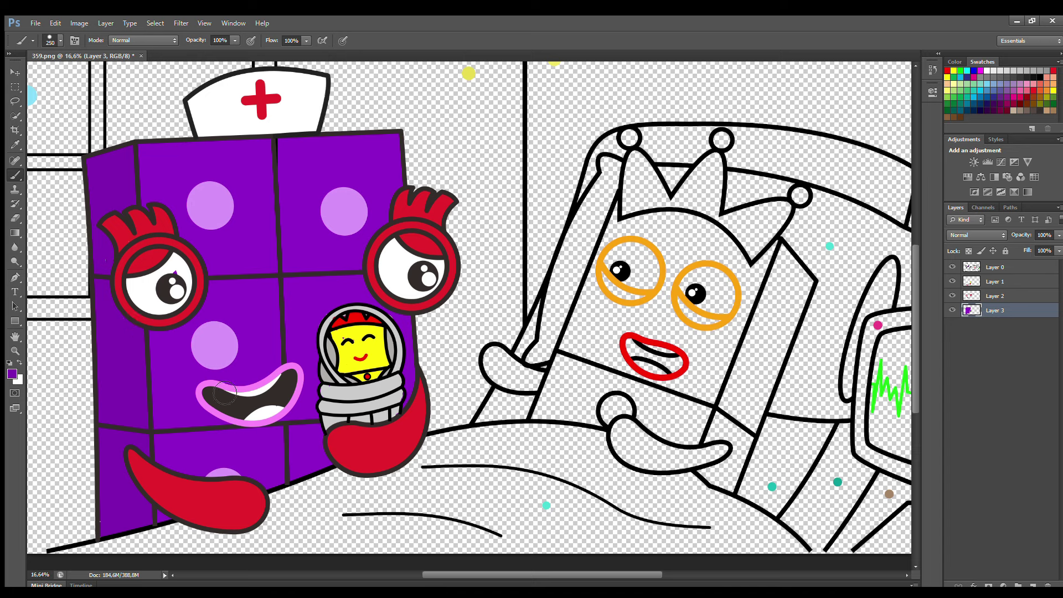
Paint the eyeballs of the crowned block in the bed white on Layer 1.
{"action": "left_click", "coordinate": [1010, 285]}
{"action": "key", "text": "x"}
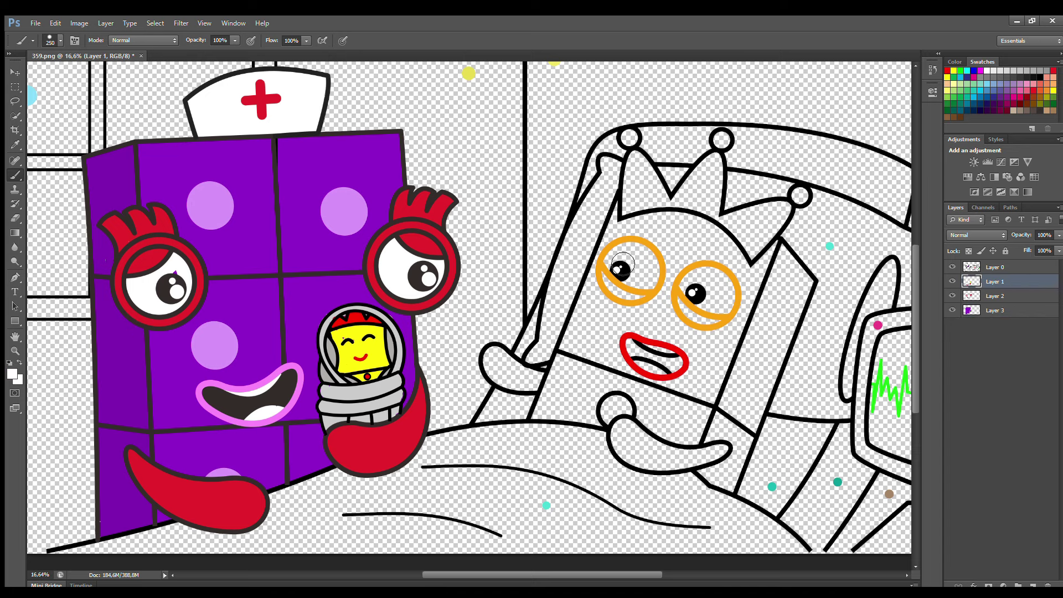
{"action": "key", "text": "bracketleft"}
{"action": "key", "text": "bracketleft"}
{"action": "mouse_move", "coordinate": [632, 286]}
{"action": "left_mouse_down"}
{"action": "mouse_move", "coordinate": [658, 272]}
{"action": "mouse_move", "coordinate": [636, 250]}
{"action": "mouse_move", "coordinate": [647, 275]}
{"action": "mouse_move", "coordinate": [687, 284]}
{"action": "mouse_move", "coordinate": [715, 311]}
{"action": "mouse_move", "coordinate": [732, 291]}
{"action": "mouse_move", "coordinate": [708, 275]}
{"action": "mouse_move", "coordinate": [706, 296]}
{"action": "left_mouse_up"}
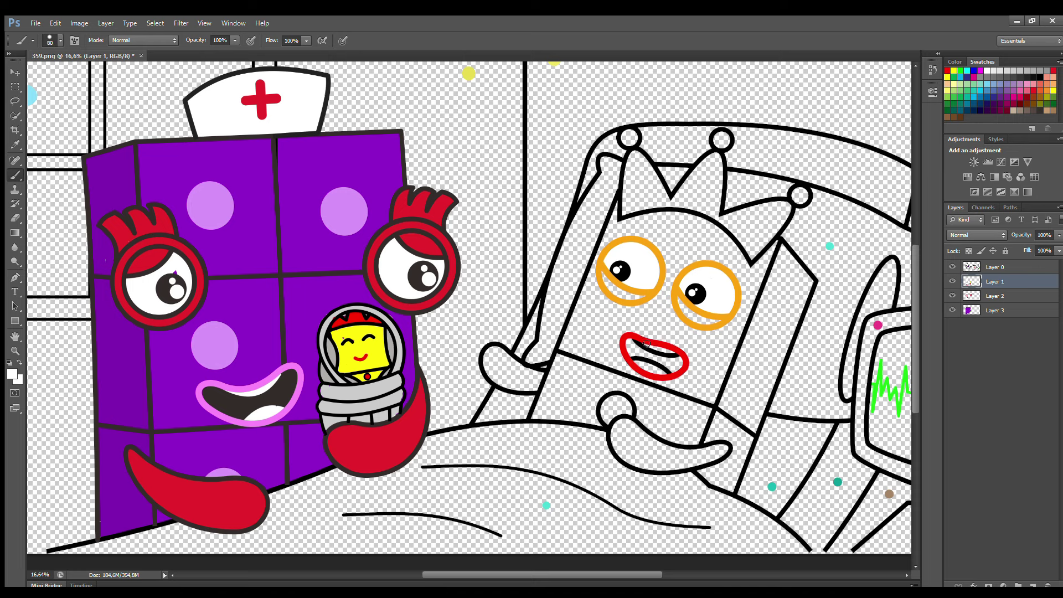
Sample the red of the crowned block's lips and fill its arms, hand and crown with it.
{"action": "left_click", "coordinate": [638, 369], "text": "alt"}
{"action": "key", "text": "bracketright"}
{"action": "key", "text": "bracketright"}
{"action": "mouse_move", "coordinate": [615, 407]}
{"action": "left_mouse_down"}
{"action": "mouse_move", "coordinate": [646, 445]}
{"action": "mouse_move", "coordinate": [721, 456]}
{"action": "mouse_move", "coordinate": [658, 467]}
{"action": "mouse_move", "coordinate": [629, 457]}
{"action": "mouse_move", "coordinate": [622, 440]}
{"action": "mouse_move", "coordinate": [642, 458]}
{"action": "left_mouse_up"}
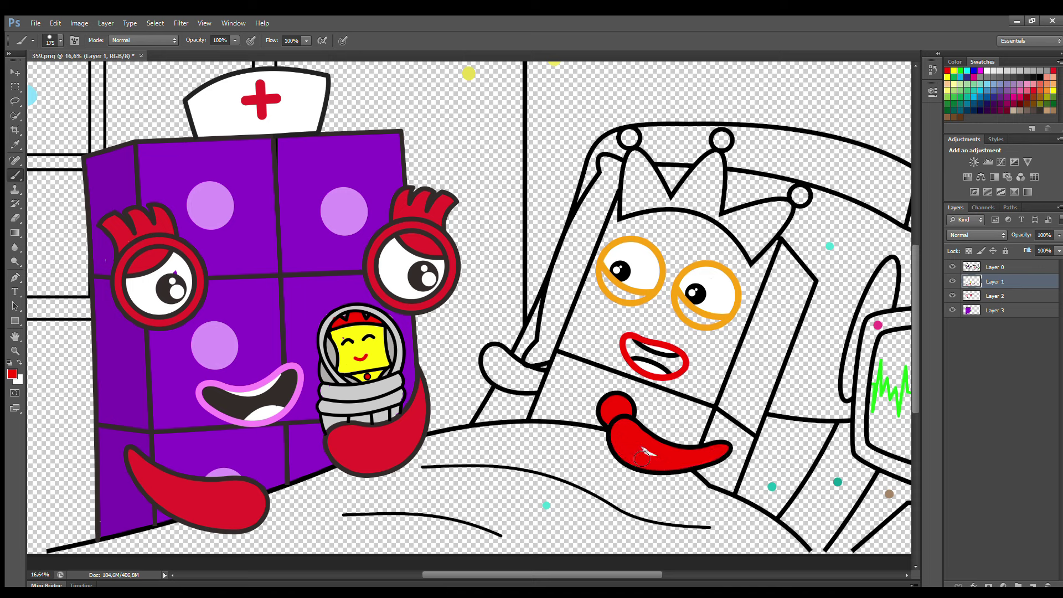
{"action": "mouse_move", "coordinate": [540, 379]}
{"action": "left_mouse_down"}
{"action": "mouse_move", "coordinate": [497, 356]}
{"action": "mouse_move", "coordinate": [496, 373]}
{"action": "mouse_move", "coordinate": [539, 382]}
{"action": "left_mouse_up"}
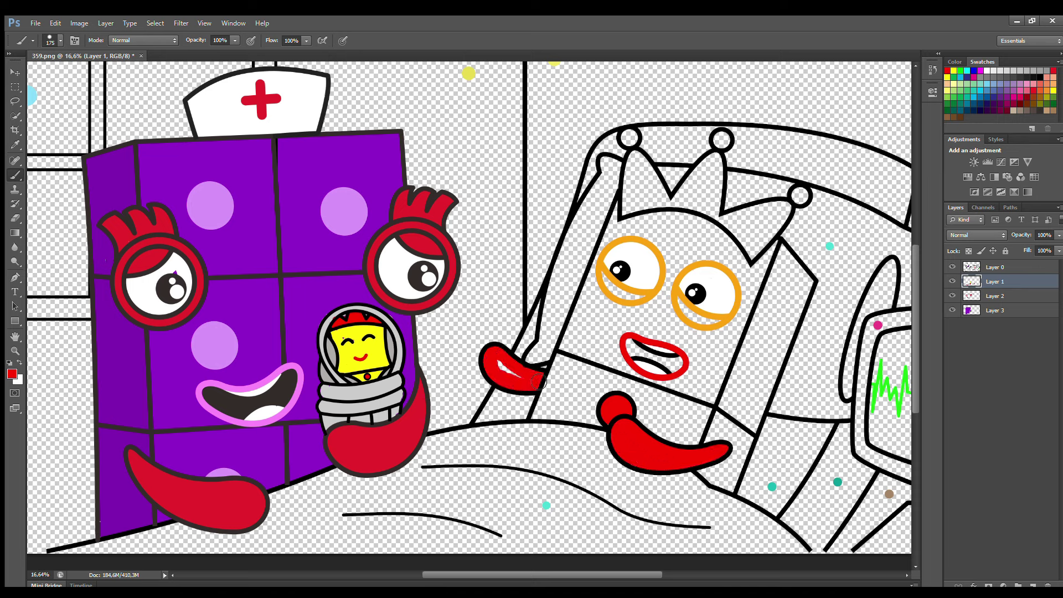
{"action": "mouse_move", "coordinate": [628, 207]}
{"action": "left_mouse_down"}
{"action": "mouse_move", "coordinate": [635, 154]}
{"action": "mouse_move", "coordinate": [629, 174]}
{"action": "mouse_move", "coordinate": [636, 160]}
{"action": "mouse_move", "coordinate": [667, 201]}
{"action": "mouse_move", "coordinate": [717, 161]}
{"action": "mouse_move", "coordinate": [725, 222]}
{"action": "mouse_move", "coordinate": [788, 211]}
{"action": "mouse_move", "coordinate": [759, 255]}
{"action": "mouse_move", "coordinate": [741, 234]}
{"action": "mouse_move", "coordinate": [750, 225]}
{"action": "mouse_move", "coordinate": [751, 242]}
{"action": "mouse_move", "coordinate": [682, 205]}
{"action": "mouse_move", "coordinate": [707, 194]}
{"action": "mouse_move", "coordinate": [629, 211]}
{"action": "mouse_move", "coordinate": [653, 197]}
{"action": "left_mouse_up"}
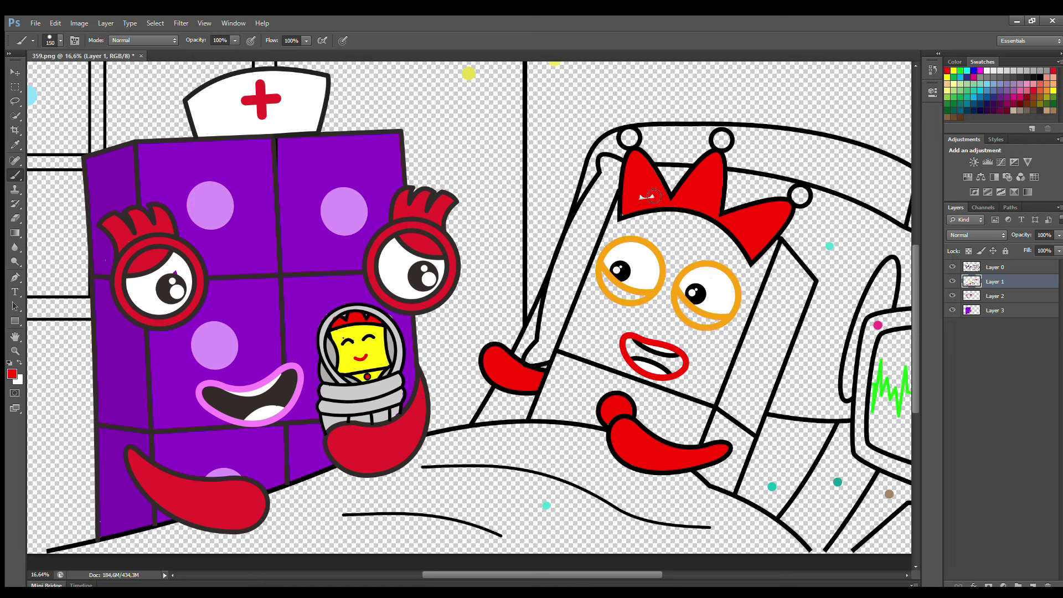
Paint the crowned block's lower eyelids dark orange on Layer 2.
{"action": "left_click", "coordinate": [994, 296]}
{"action": "key", "text": "i"}
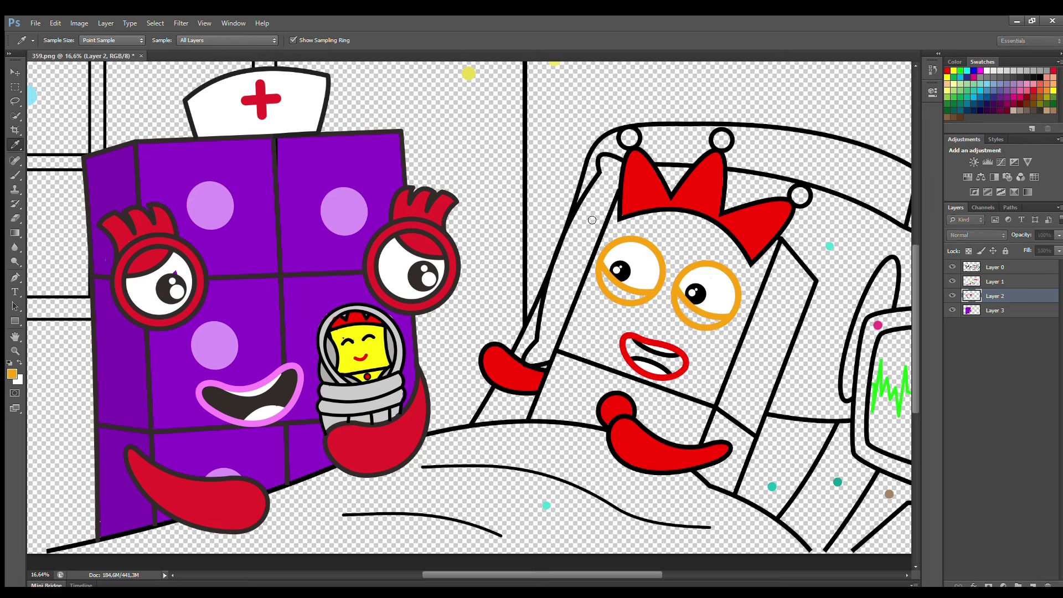
{"action": "key", "text": "b"}
{"action": "mouse_move", "coordinate": [606, 274]}
{"action": "left_mouse_down"}
{"action": "mouse_move", "coordinate": [620, 294]}
{"action": "mouse_move", "coordinate": [682, 300]}
{"action": "mouse_move", "coordinate": [716, 324]}
{"action": "left_mouse_up"}
Fill the crowned block's open mouth with black and the balls on its crown tips with yellow.
{"action": "key", "text": "i"}
{"action": "left_click", "coordinate": [431, 306]}
{"action": "key", "text": "b"}
{"action": "left_click_drag", "start_coordinate": [627, 341], "coordinate": [659, 363]}
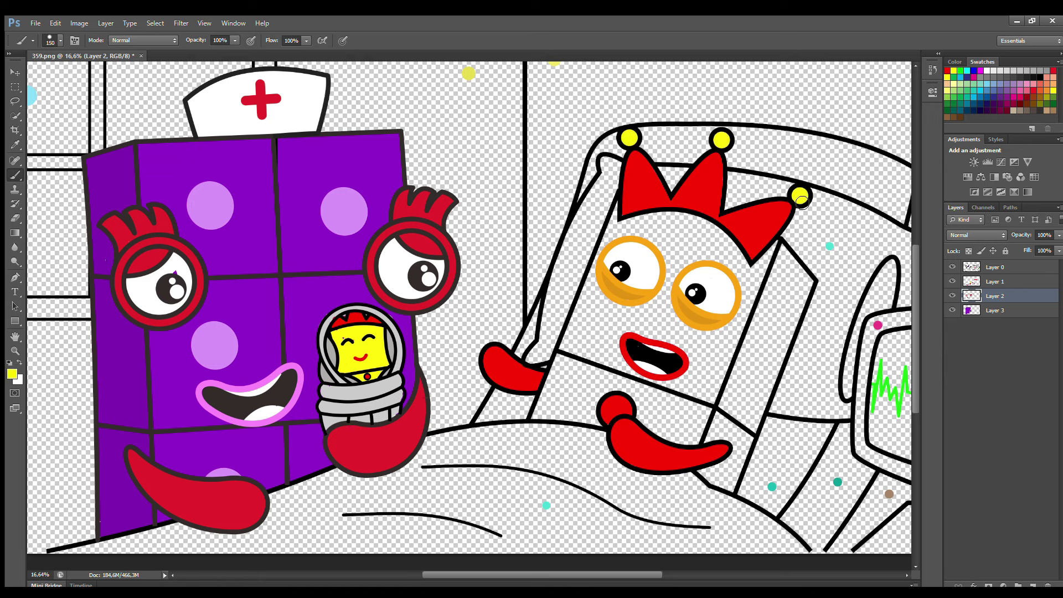
Fill the crowned block's front face with yellow on Layer 3.
{"action": "key", "text": "alt+bracketleft"}
{"action": "mouse_move", "coordinate": [544, 420]}
{"action": "left_mouse_down"}
{"action": "mouse_move", "coordinate": [636, 211]}
{"action": "mouse_move", "coordinate": [731, 237]}
{"action": "mouse_move", "coordinate": [762, 261]}
{"action": "mouse_move", "coordinate": [775, 248]}
{"action": "mouse_move", "coordinate": [700, 446]}
{"action": "mouse_move", "coordinate": [569, 418]}
{"action": "mouse_move", "coordinate": [574, 363]}
{"action": "mouse_move", "coordinate": [641, 232]}
{"action": "mouse_move", "coordinate": [740, 277]}
{"action": "mouse_move", "coordinate": [646, 311]}
{"action": "mouse_move", "coordinate": [598, 385]}
{"action": "mouse_move", "coordinate": [679, 429]}
{"action": "mouse_move", "coordinate": [735, 316]}
{"action": "mouse_move", "coordinate": [689, 332]}
{"action": "left_mouse_up"}
{"action": "key", "text": "bracketright"}
{"action": "key", "text": "bracketright"}
{"action": "key", "text": "bracketright"}
{"action": "key", "text": "bracketleft"}
{"action": "key", "text": "bracketleft"}
{"action": "key", "text": "bracketleft"}
{"action": "key", "text": "bracketleft"}
{"action": "key", "text": "bracketleft"}
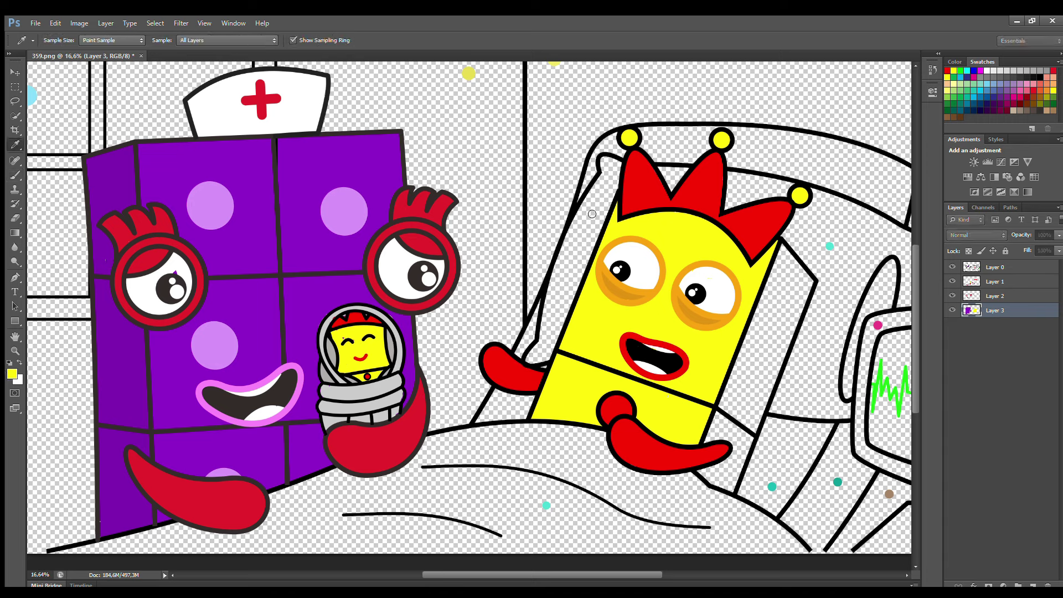
Fill the crowned block's side face with a darker yellow on Layer 3.
{"action": "mouse_move", "coordinate": [787, 250]}
{"action": "left_mouse_down"}
{"action": "mouse_move", "coordinate": [704, 468]}
{"action": "mouse_move", "coordinate": [732, 488]}
{"action": "mouse_move", "coordinate": [808, 284]}
{"action": "mouse_move", "coordinate": [791, 263]}
{"action": "mouse_move", "coordinate": [780, 344]}
{"action": "mouse_move", "coordinate": [722, 467]}
{"action": "mouse_move", "coordinate": [778, 323]}
{"action": "left_mouse_up"}
{"action": "key", "text": "bracketright"}
{"action": "key", "text": "bracketright"}
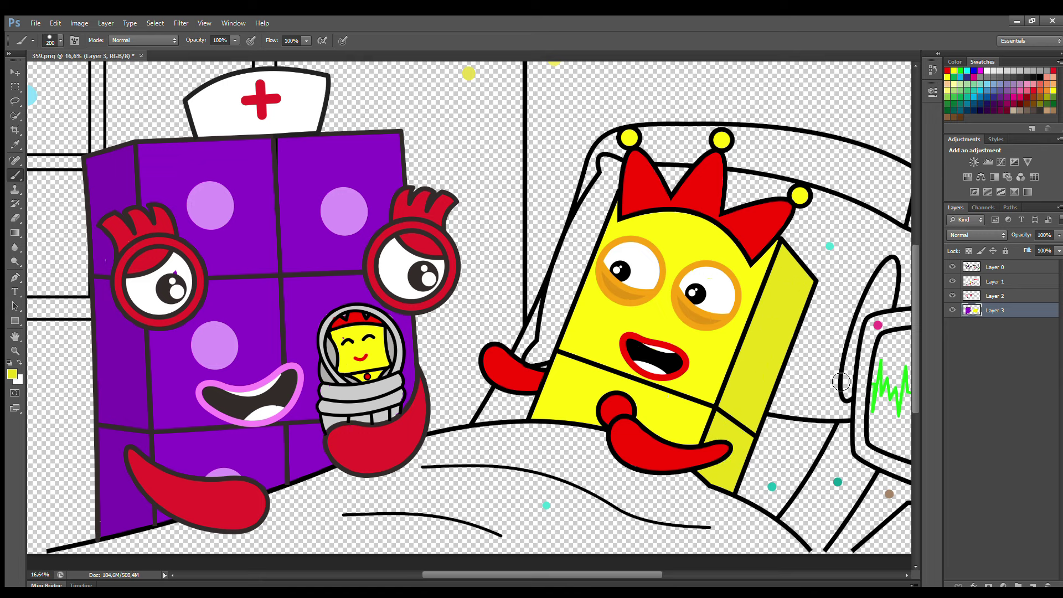
Paint the visible part of the heart monitor's screen with a dark blue swatch on Layer 1.
{"action": "left_click", "coordinate": [997, 283]}
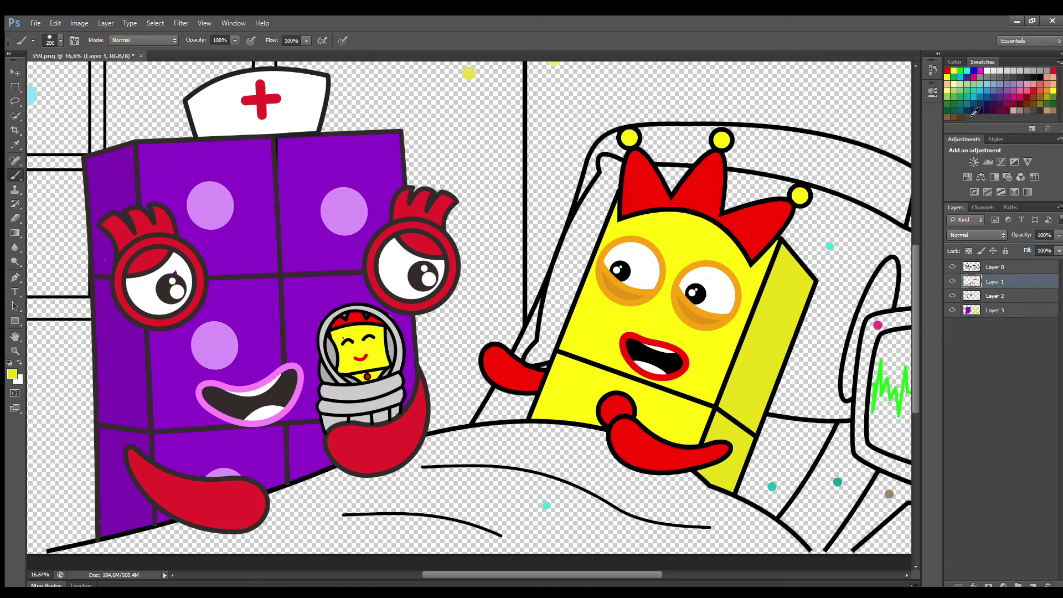
{"action": "left_click", "coordinate": [973, 114]}
{"action": "mouse_move", "coordinate": [906, 338]}
{"action": "left_mouse_down"}
{"action": "mouse_move", "coordinate": [882, 430]}
{"action": "mouse_move", "coordinate": [900, 455]}
{"action": "mouse_move", "coordinate": [912, 362]}
{"action": "mouse_move", "coordinate": [901, 437]}
{"action": "mouse_move", "coordinate": [900, 399]}
{"action": "left_mouse_up"}
Sample the brown dot beside the heart monitor and fill the monitor's stand with it.
{"action": "key", "text": "i"}
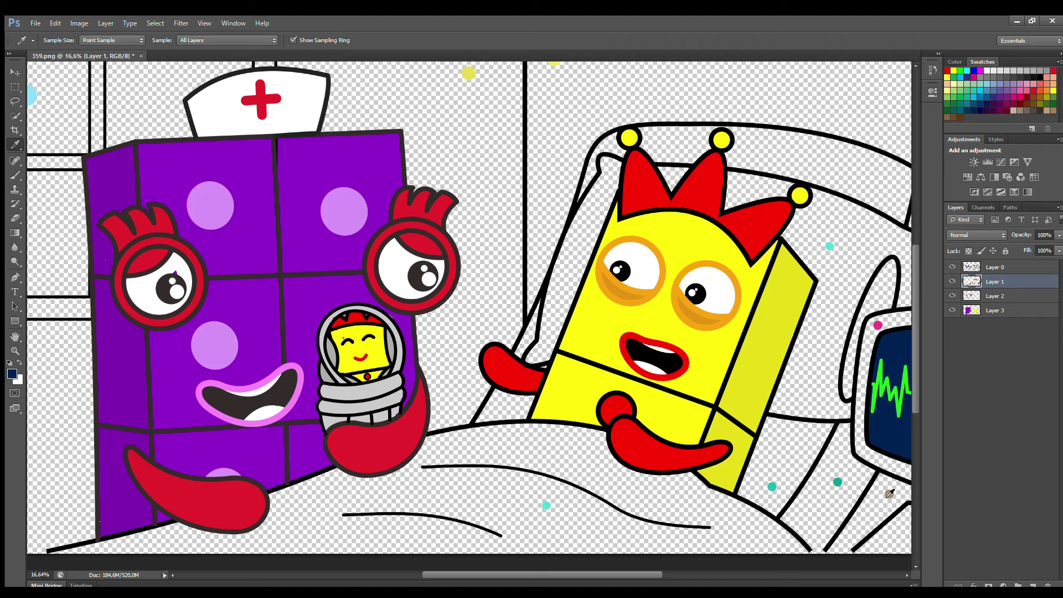
{"action": "left_click", "coordinate": [890, 493]}
{"action": "key", "text": "b"}
{"action": "left_click_drag", "start_coordinate": [841, 558], "coordinate": [884, 483]}
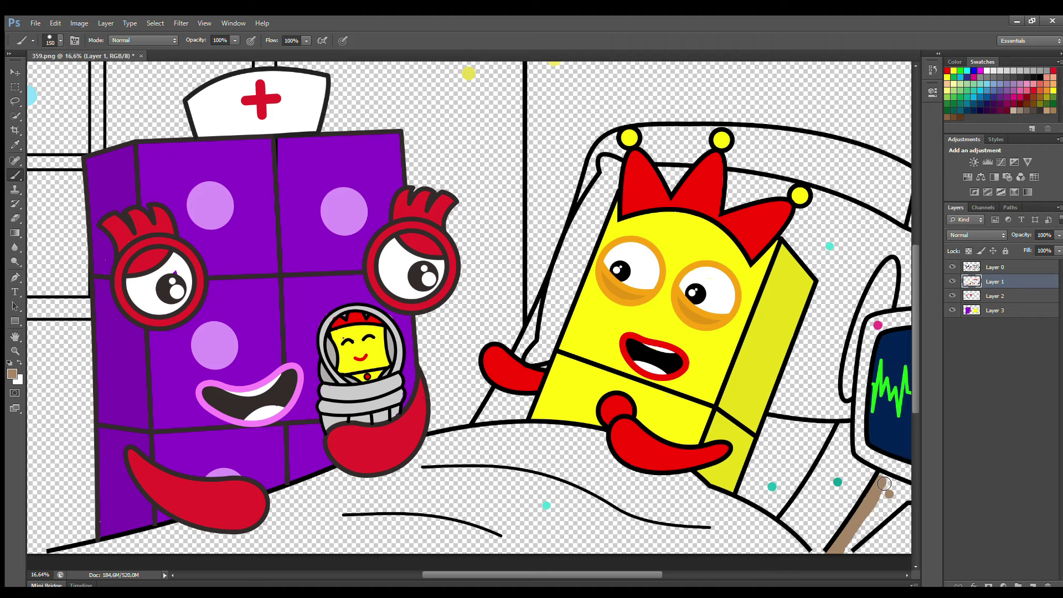
{"action": "left_click_drag", "start_coordinate": [645, 575], "coordinate": [661, 576]}
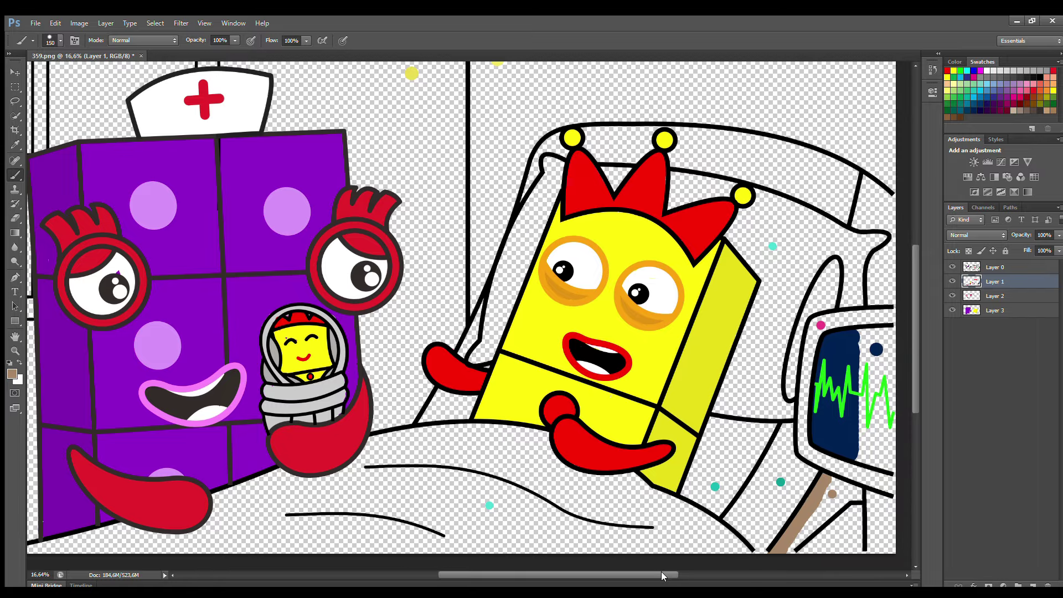
{"action": "mouse_move", "coordinate": [859, 496]}
{"action": "left_mouse_down"}
{"action": "mouse_move", "coordinate": [806, 538]}
{"action": "mouse_move", "coordinate": [832, 486]}
{"action": "mouse_move", "coordinate": [854, 493]}
{"action": "left_mouse_up"}
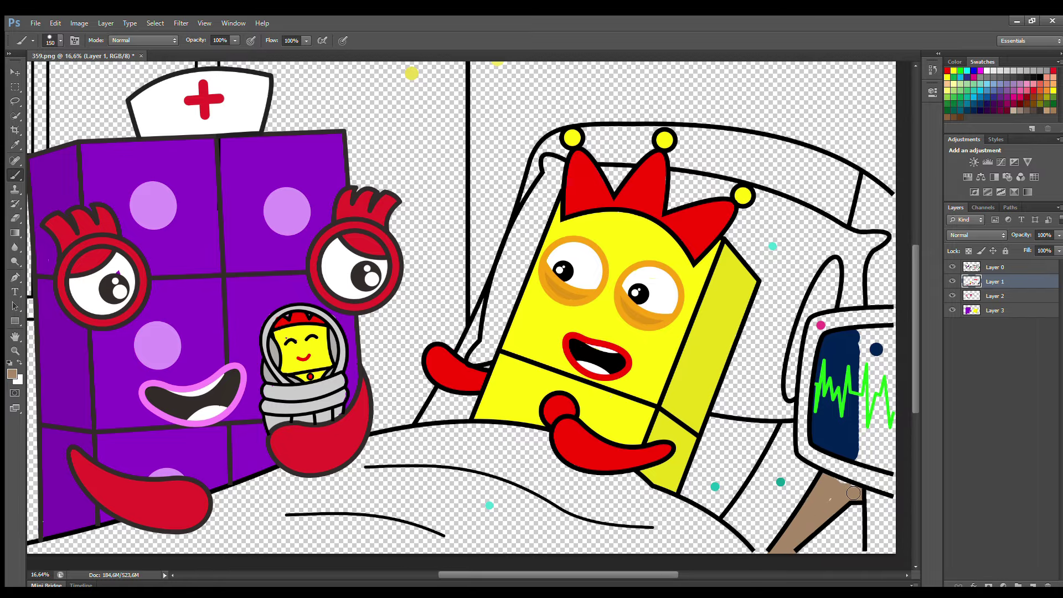
Sample the dark blue dot on the heart monitor and fill the rest of the screen with it.
{"action": "key", "text": "bracketright"}
{"action": "key", "text": "bracketright"}
{"action": "key", "text": "bracketright"}
{"action": "left_click", "coordinate": [871, 349], "text": "alt"}
{"action": "mouse_move", "coordinate": [864, 341]}
{"action": "left_mouse_down"}
{"action": "mouse_move", "coordinate": [901, 350]}
{"action": "mouse_move", "coordinate": [865, 458]}
{"action": "mouse_move", "coordinate": [887, 467]}
{"action": "mouse_move", "coordinate": [902, 406]}
{"action": "mouse_move", "coordinate": [879, 442]}
{"action": "mouse_move", "coordinate": [871, 353]}
{"action": "mouse_move", "coordinate": [896, 391]}
{"action": "mouse_move", "coordinate": [862, 392]}
{"action": "left_mouse_up"}
Sample a pale aqua colour and fill the elongated oval highlight on the pillow with it on Layer 1.
{"action": "key", "text": "i"}
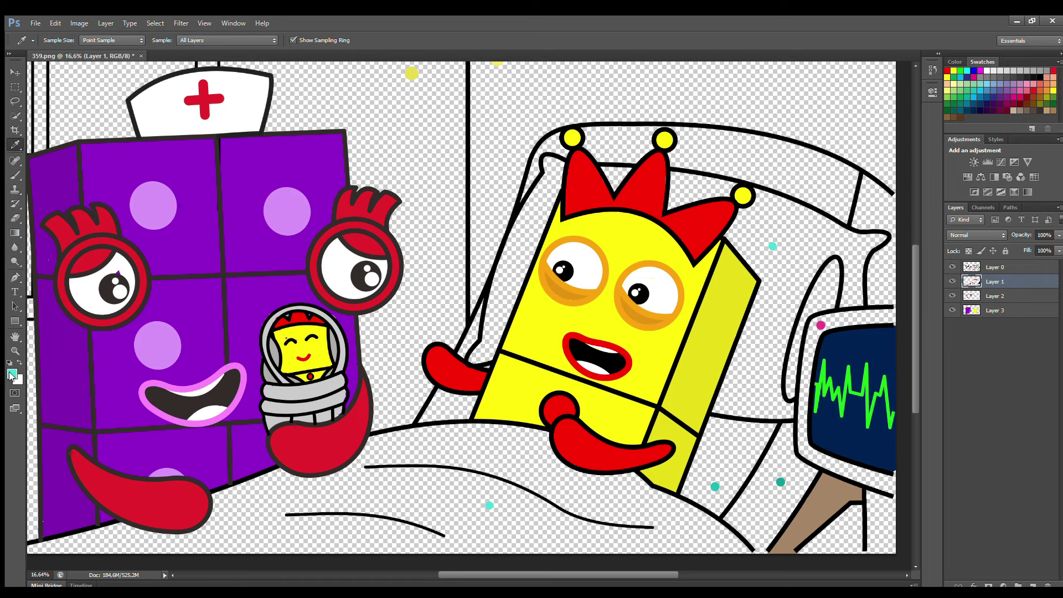
{"action": "key", "text": "b"}
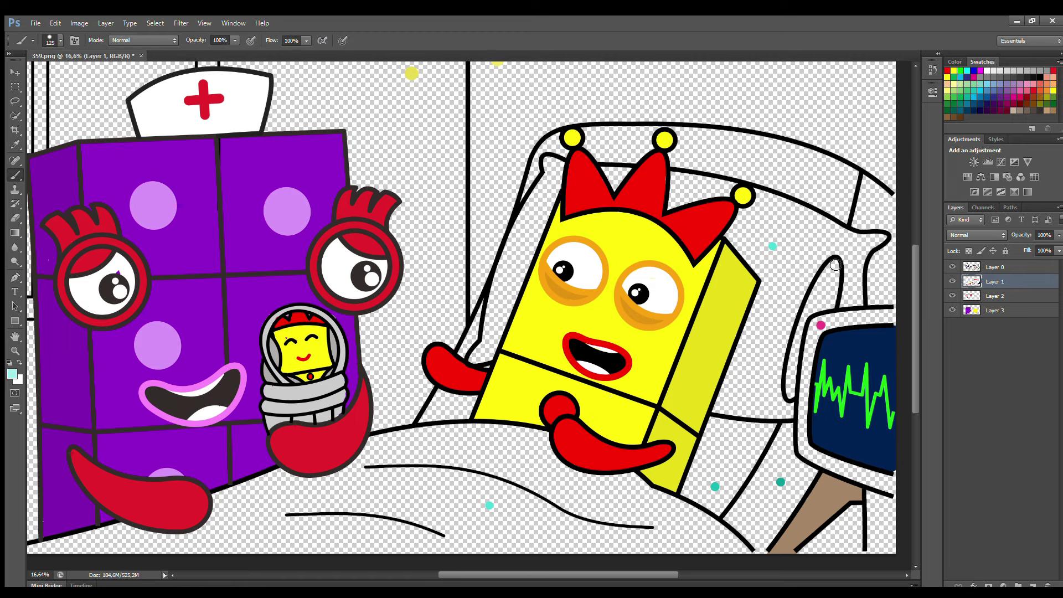
{"action": "mouse_move", "coordinate": [836, 265]}
{"action": "left_mouse_down"}
{"action": "mouse_move", "coordinate": [829, 306]}
{"action": "mouse_move", "coordinate": [800, 339]}
{"action": "mouse_move", "coordinate": [790, 391]}
{"action": "left_mouse_up"}
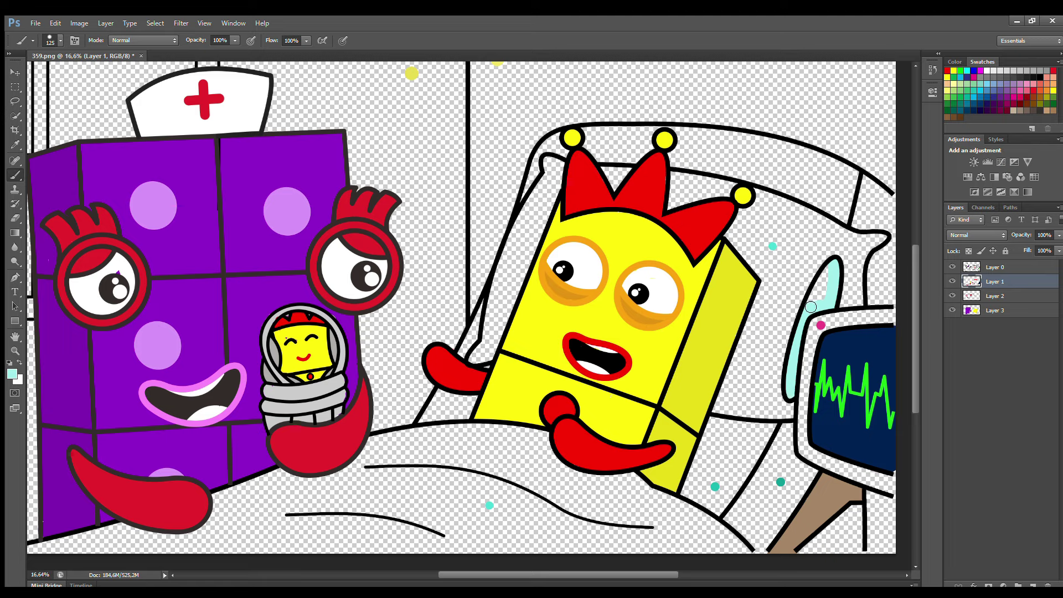
{"action": "left_click_drag", "start_coordinate": [811, 306], "coordinate": [825, 291]}
Sample the pink dot on the heart monitor and fill its casing and base with it on Layer 2, using a larger brush.
{"action": "left_click", "coordinate": [995, 295]}
{"action": "left_click", "coordinate": [821, 325], "text": "alt"}
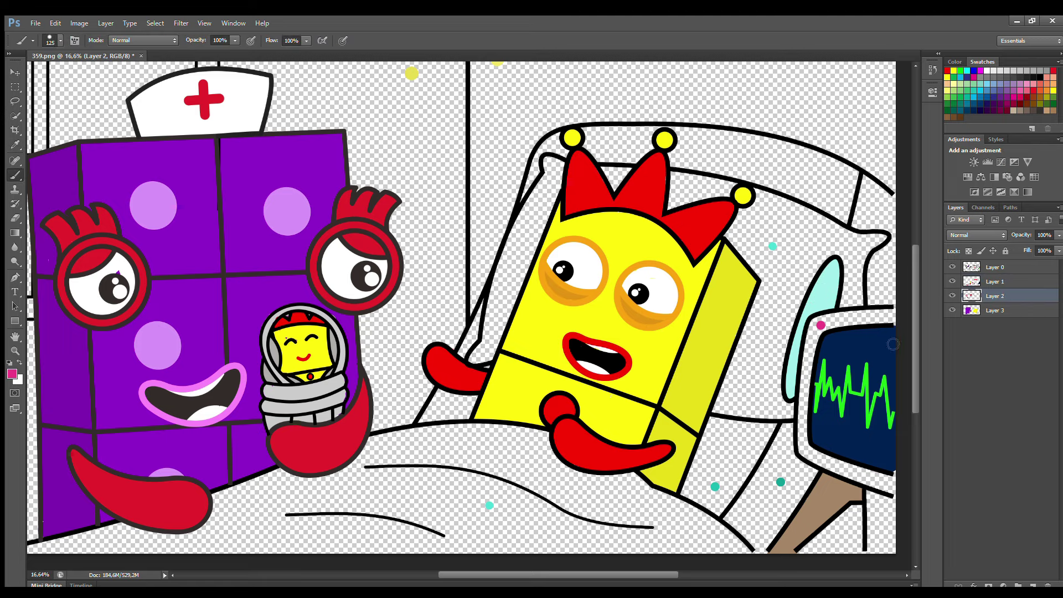
{"action": "key", "text": "bracketright"}
{"action": "key", "text": "bracketright"}
{"action": "key", "text": "bracketright"}
{"action": "key", "text": "bracketright"}
{"action": "mouse_move", "coordinate": [894, 345]}
{"action": "left_mouse_down"}
{"action": "mouse_move", "coordinate": [886, 316]}
{"action": "mouse_move", "coordinate": [847, 317]}
{"action": "mouse_move", "coordinate": [814, 340]}
{"action": "mouse_move", "coordinate": [828, 468]}
{"action": "mouse_move", "coordinate": [881, 488]}
{"action": "mouse_move", "coordinate": [883, 554]}
{"action": "mouse_move", "coordinate": [897, 439]}
{"action": "left_mouse_up"}
Sample the darker teal dot beside the monitor stand and paint the bed's side surfaces with it on Layer 3.
{"action": "left_click", "coordinate": [1003, 308]}
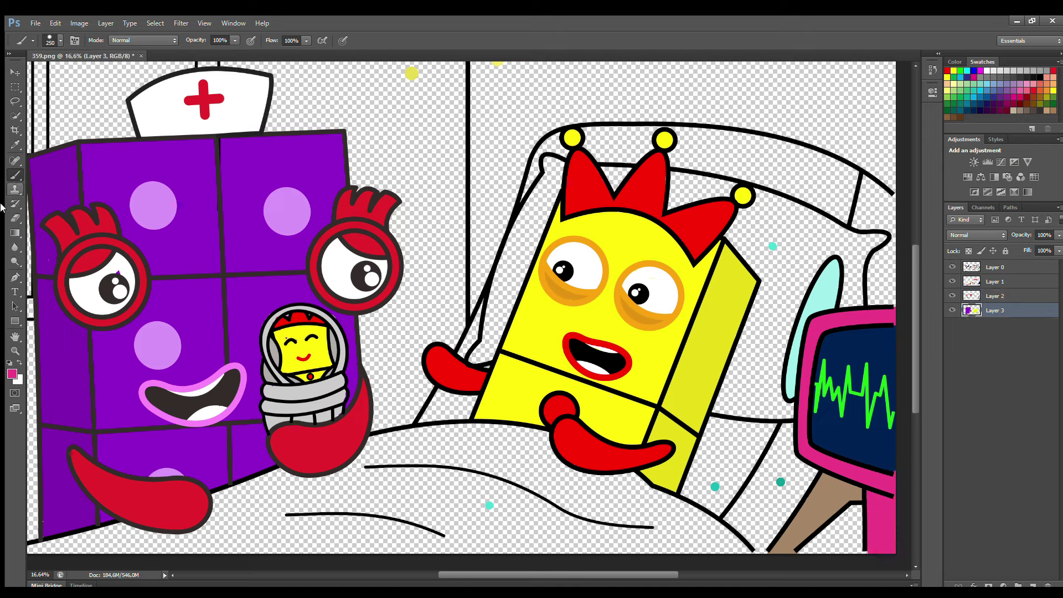
{"action": "left_click", "coordinate": [781, 482], "text": "alt"}
{"action": "mouse_move", "coordinate": [734, 521]}
{"action": "left_mouse_down"}
{"action": "mouse_move", "coordinate": [789, 429]}
{"action": "mouse_move", "coordinate": [778, 532]}
{"action": "mouse_move", "coordinate": [758, 540]}
{"action": "left_mouse_up"}
{"action": "left_click_drag", "start_coordinate": [784, 477], "coordinate": [749, 531]}
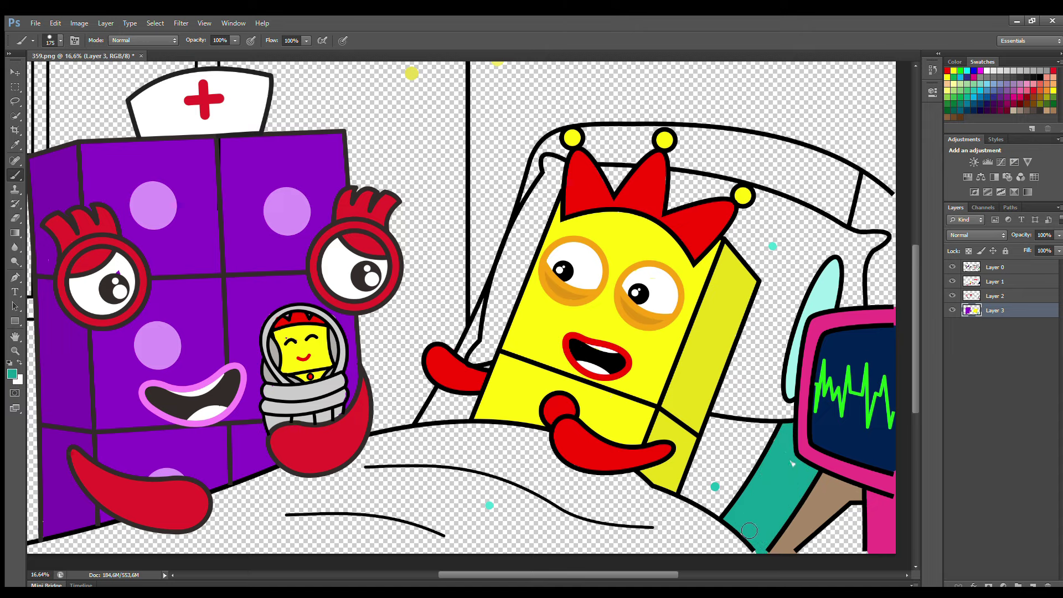
{"action": "mouse_move", "coordinate": [866, 313]}
{"action": "left_mouse_down"}
{"action": "mouse_move", "coordinate": [890, 293]}
{"action": "mouse_move", "coordinate": [899, 235]}
{"action": "left_mouse_up"}
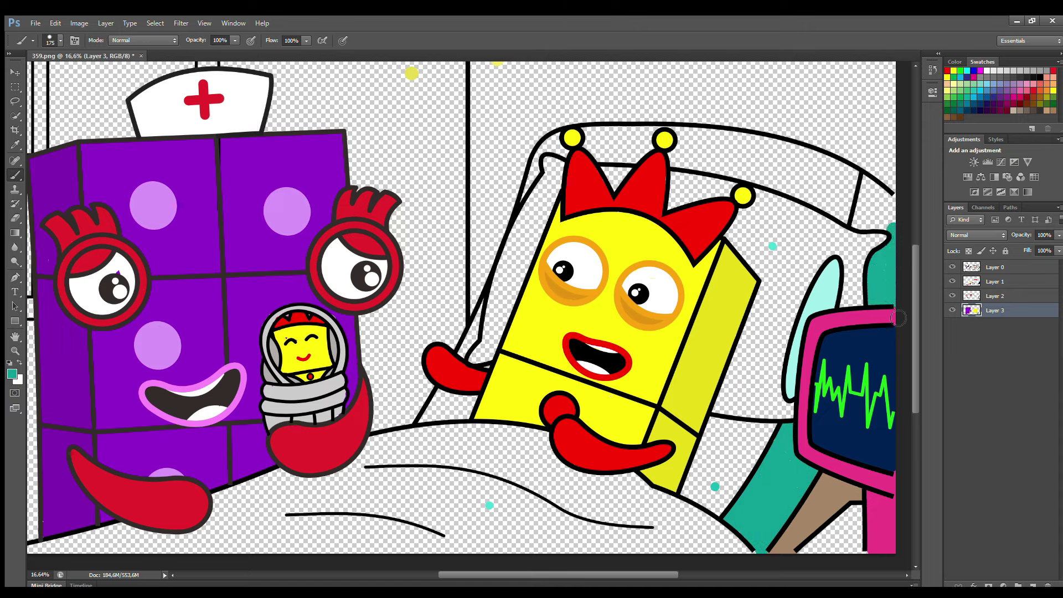
{"action": "mouse_move", "coordinate": [899, 318]}
{"action": "left_mouse_down"}
{"action": "mouse_move", "coordinate": [896, 225]}
{"action": "mouse_move", "coordinate": [868, 228]}
{"action": "mouse_move", "coordinate": [869, 186]}
{"action": "mouse_move", "coordinate": [899, 213]}
{"action": "left_mouse_up"}
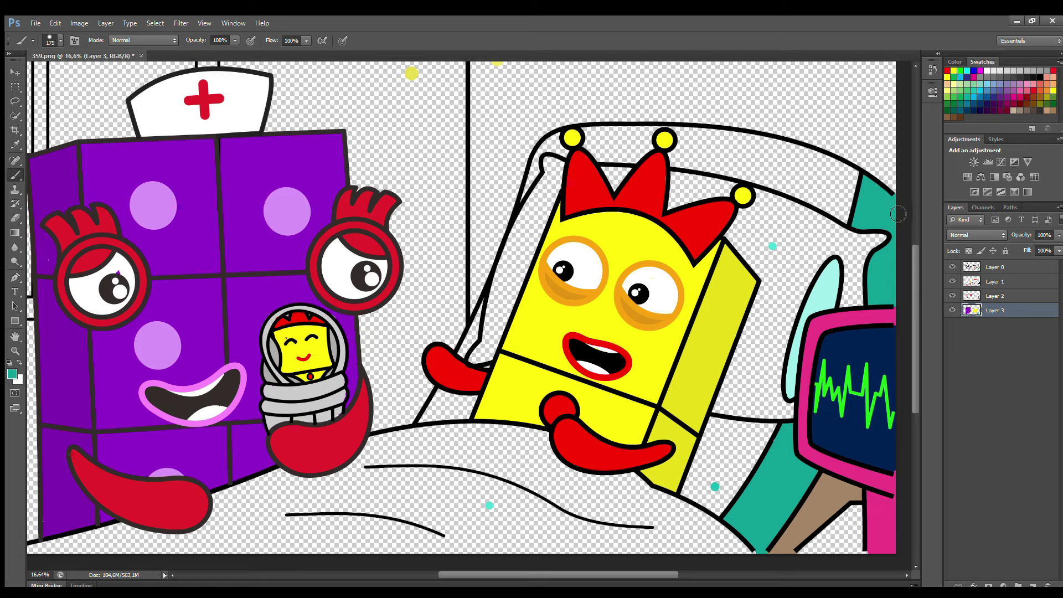
Add Layer 4 beneath the others, sample the turquoise dot on the pillow and fill the whole pillow with it.
{"action": "left_click", "coordinate": [1032, 584]}
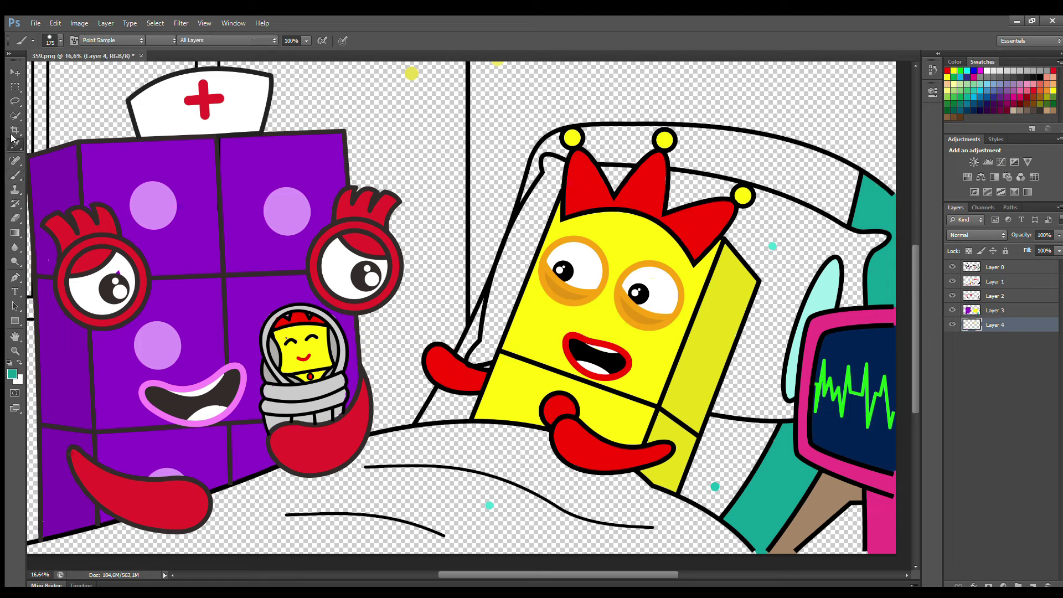
{"action": "left_click", "coordinate": [774, 248], "text": "alt"}
{"action": "mouse_move", "coordinate": [554, 172]}
{"action": "left_mouse_down"}
{"action": "mouse_move", "coordinate": [504, 266]}
{"action": "mouse_move", "coordinate": [481, 361]}
{"action": "mouse_move", "coordinate": [487, 354]}
{"action": "left_mouse_up"}
{"action": "left_click_drag", "start_coordinate": [714, 409], "coordinate": [794, 414]}
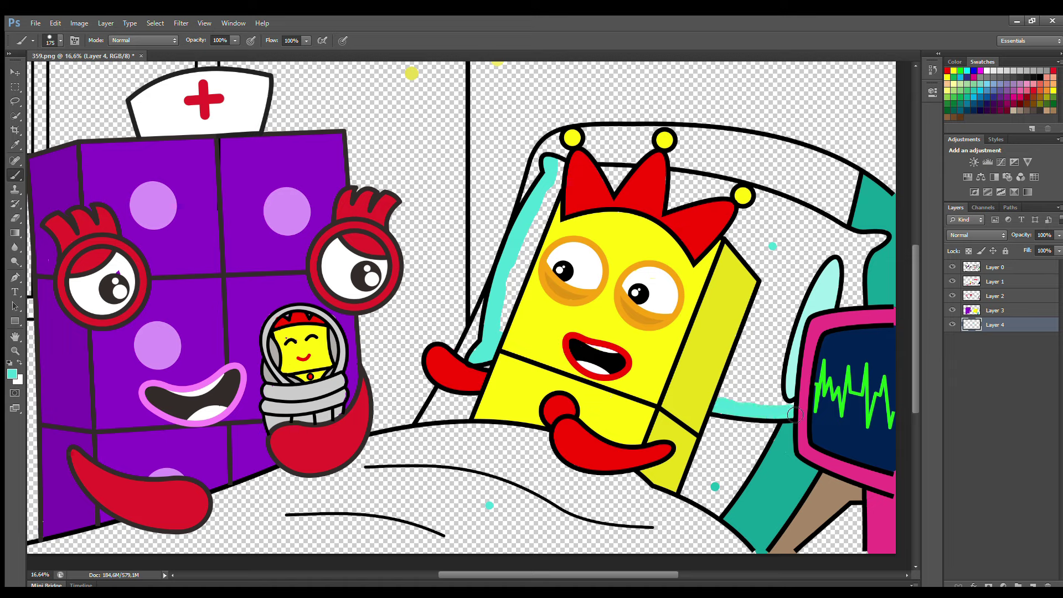
{"action": "mouse_move", "coordinate": [851, 309]}
{"action": "left_mouse_down"}
{"action": "mouse_move", "coordinate": [889, 254]}
{"action": "mouse_move", "coordinate": [864, 255]}
{"action": "mouse_move", "coordinate": [728, 202]}
{"action": "mouse_move", "coordinate": [574, 183]}
{"action": "mouse_move", "coordinate": [537, 265]}
{"action": "mouse_move", "coordinate": [635, 372]}
{"action": "mouse_move", "coordinate": [784, 410]}
{"action": "mouse_move", "coordinate": [751, 343]}
{"action": "mouse_move", "coordinate": [804, 266]}
{"action": "mouse_move", "coordinate": [785, 254]}
{"action": "left_mouse_up"}
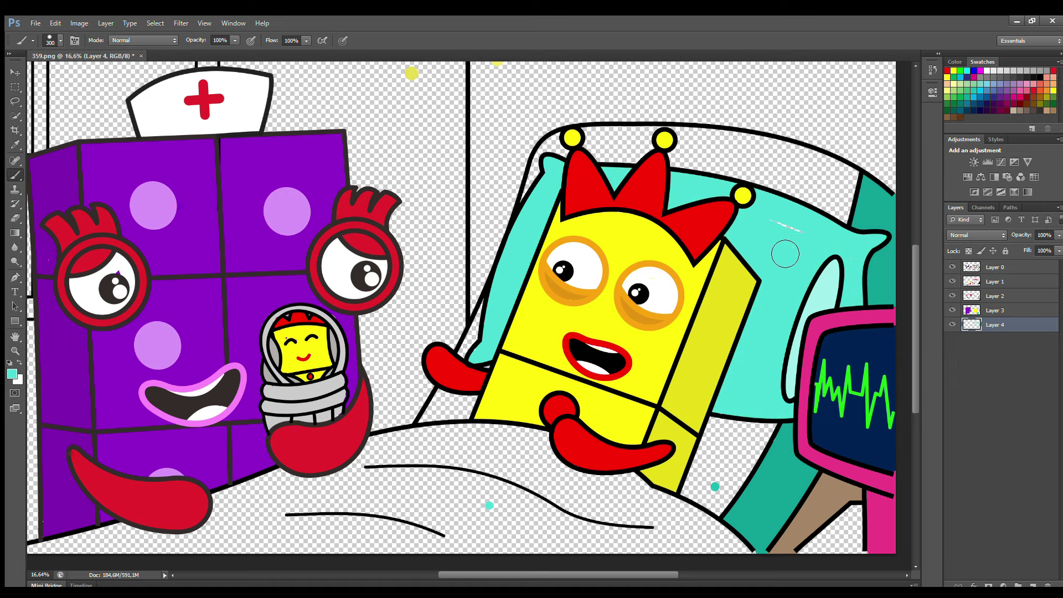
Add Layer 5 beneath Layer 4, sample the medium teal dot and paint the mattress's narrow edge beside the pillow.
{"action": "left_click", "coordinate": [1031, 585]}
{"action": "key", "text": "i"}
{"action": "key", "text": "b"}
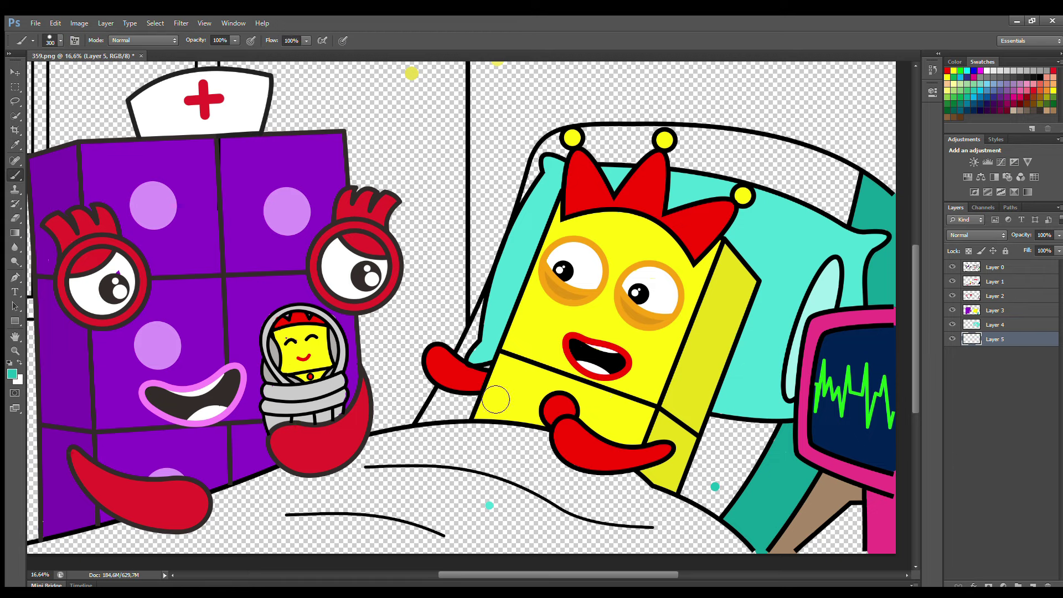
{"action": "left_click_drag", "start_coordinate": [453, 375], "coordinate": [487, 309]}
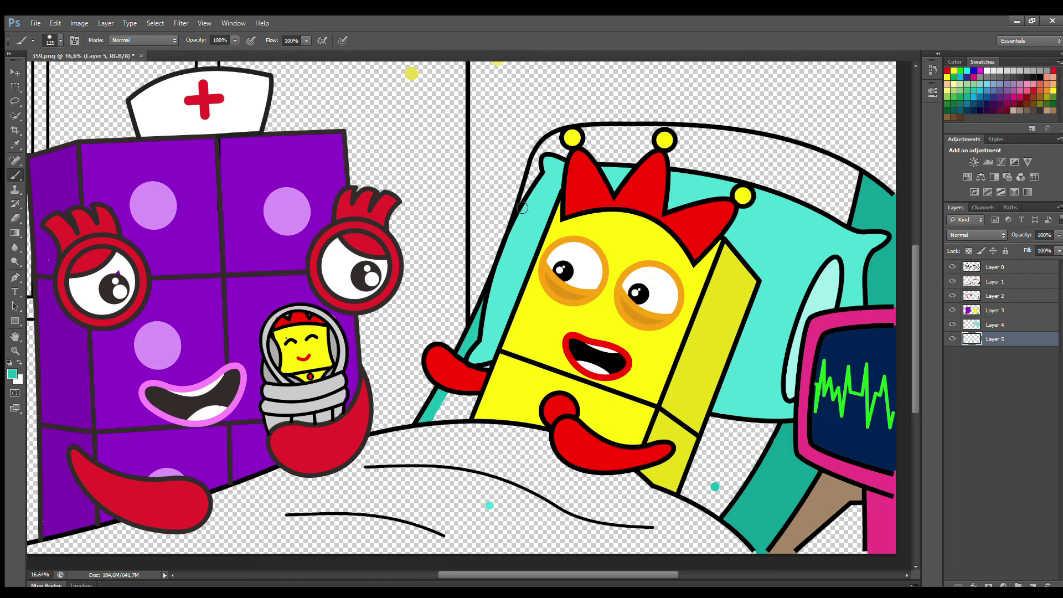
{"action": "key", "text": "ctrl+z"}
{"action": "mouse_move", "coordinate": [525, 209]}
{"action": "left_mouse_down"}
{"action": "mouse_move", "coordinate": [543, 152]}
{"action": "mouse_move", "coordinate": [626, 134]}
{"action": "mouse_move", "coordinate": [742, 143]}
{"action": "mouse_move", "coordinate": [856, 178]}
{"action": "mouse_move", "coordinate": [559, 153]}
{"action": "left_mouse_up"}
Fill the rest of the mattress behind and below the pillow with the medium teal on Layer 5.
{"action": "key", "text": "bracketright"}
{"action": "key", "text": "bracketright"}
{"action": "key", "text": "bracketright"}
{"action": "key", "text": "bracketright"}
{"action": "key", "text": "bracketright"}
{"action": "key", "text": "bracketright"}
{"action": "mouse_move", "coordinate": [762, 426]}
{"action": "left_mouse_down"}
{"action": "mouse_move", "coordinate": [751, 509]}
{"action": "mouse_move", "coordinate": [717, 501]}
{"action": "mouse_move", "coordinate": [706, 443]}
{"action": "mouse_move", "coordinate": [723, 476]}
{"action": "left_mouse_up"}
{"action": "key", "text": "bracketleft"}
{"action": "key", "text": "bracketleft"}
{"action": "key", "text": "bracketleft"}
{"action": "left_click_drag", "start_coordinate": [449, 420], "coordinate": [471, 414]}
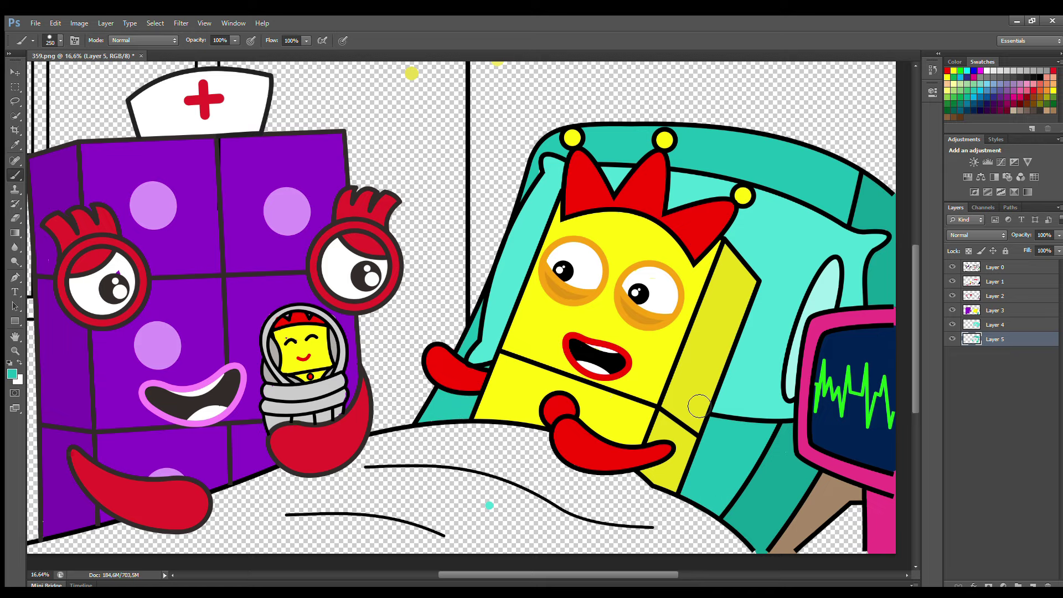
Add Layer 6 beneath Layer 5, sample the turquoise dot on the blanket and fill the entire blanket, enlarging the brush to 500.
{"action": "left_click_drag", "start_coordinate": [640, 575], "coordinate": [626, 574]}
{"action": "left_click", "coordinate": [1033, 586]}
{"action": "key", "text": "i"}
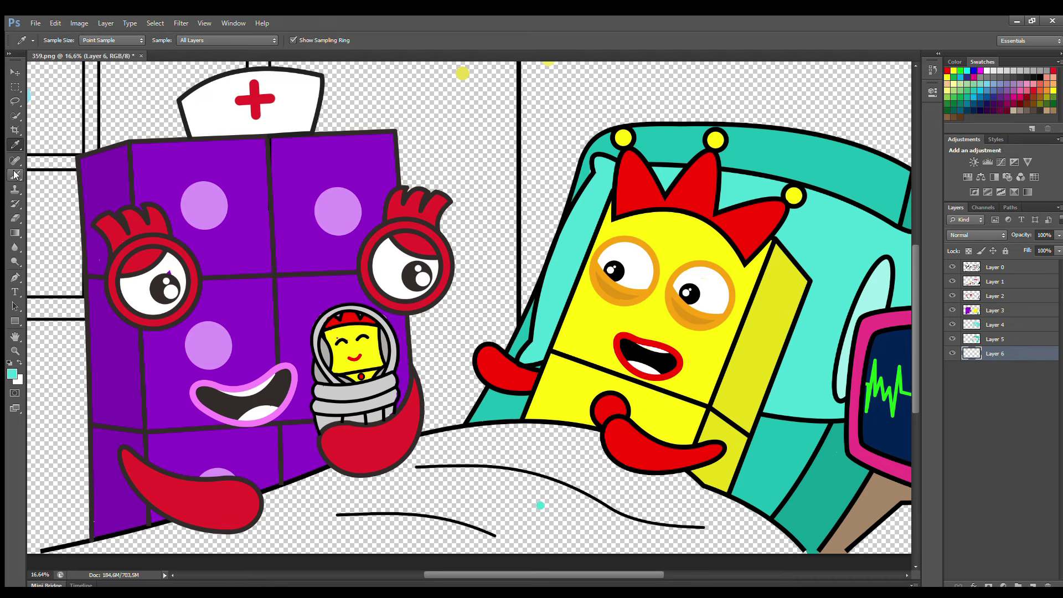
{"action": "left_click", "coordinate": [16, 175]}
{"action": "mouse_move", "coordinate": [47, 550]}
{"action": "left_mouse_down"}
{"action": "mouse_move", "coordinate": [129, 558]}
{"action": "mouse_move", "coordinate": [169, 535]}
{"action": "mouse_move", "coordinate": [458, 448]}
{"action": "mouse_move", "coordinate": [553, 440]}
{"action": "left_mouse_up"}
{"action": "key", "text": "bracketright"}
{"action": "key", "text": "bracketright"}
{"action": "key", "text": "bracketright"}
{"action": "mouse_move", "coordinate": [554, 448]}
{"action": "left_mouse_down"}
{"action": "mouse_move", "coordinate": [683, 486]}
{"action": "mouse_move", "coordinate": [797, 553]}
{"action": "mouse_move", "coordinate": [749, 565]}
{"action": "mouse_move", "coordinate": [758, 572]}
{"action": "mouse_move", "coordinate": [722, 534]}
{"action": "mouse_move", "coordinate": [568, 477]}
{"action": "mouse_move", "coordinate": [364, 507]}
{"action": "mouse_move", "coordinate": [193, 558]}
{"action": "mouse_move", "coordinate": [616, 582]}
{"action": "mouse_move", "coordinate": [600, 519]}
{"action": "mouse_move", "coordinate": [344, 537]}
{"action": "mouse_move", "coordinate": [559, 531]}
{"action": "left_mouse_up"}
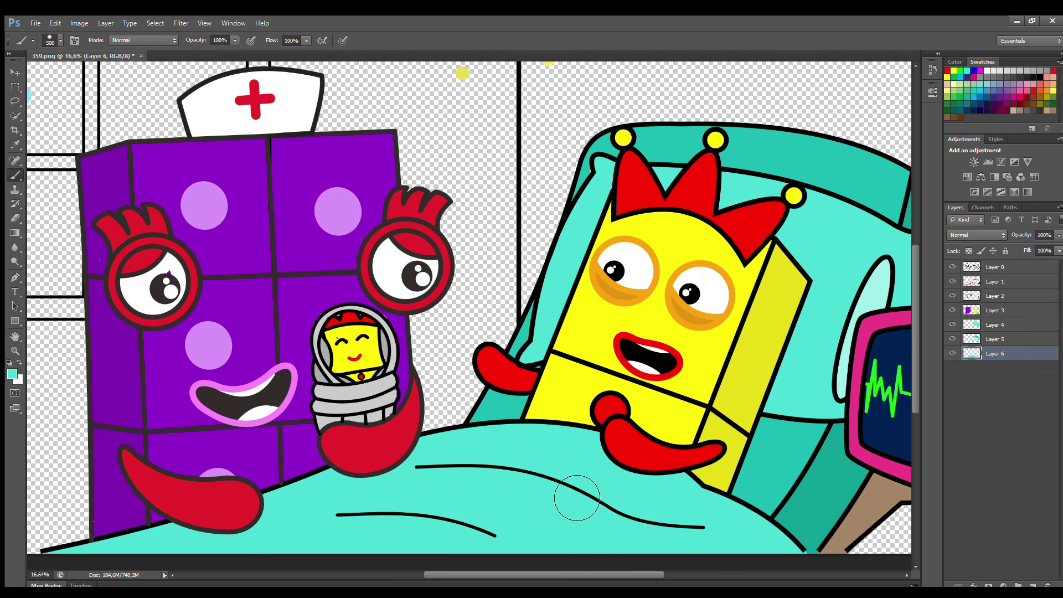
{"action": "scroll", "coordinate": [576, 498], "scroll_direction": "down", "scroll_amount": 2}
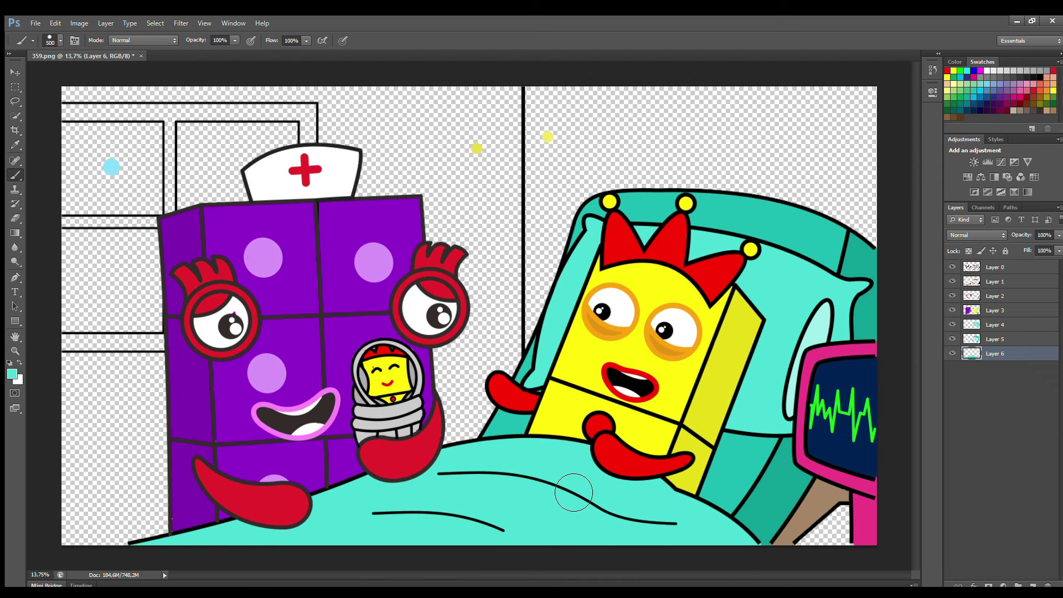
Paint the window frame and its crossbars with a light grey swatch on Layer 5, using a smaller brush.
{"action": "left_click", "coordinate": [997, 337]}
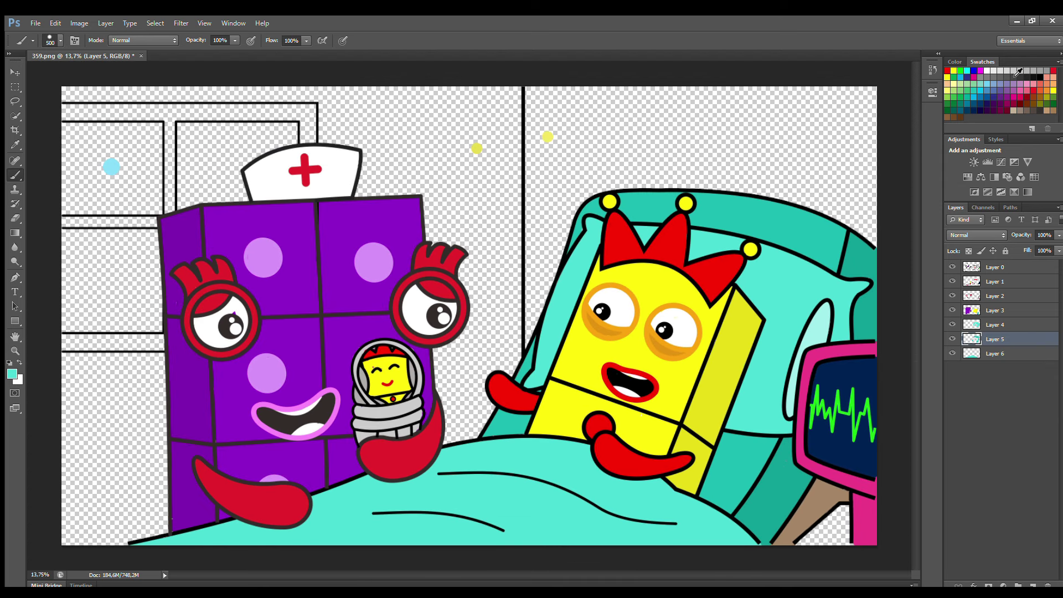
{"action": "key", "text": "bracketleft"}
{"action": "key", "text": "bracketleft"}
{"action": "key", "text": "bracketleft"}
{"action": "key", "text": "bracketleft"}
{"action": "mouse_move", "coordinate": [72, 113]}
{"action": "left_mouse_down"}
{"action": "mouse_move", "coordinate": [314, 112]}
{"action": "mouse_move", "coordinate": [308, 145]}
{"action": "mouse_move", "coordinate": [305, 119]}
{"action": "mouse_move", "coordinate": [66, 116]}
{"action": "mouse_move", "coordinate": [172, 127]}
{"action": "mouse_move", "coordinate": [171, 216]}
{"action": "left_mouse_up"}
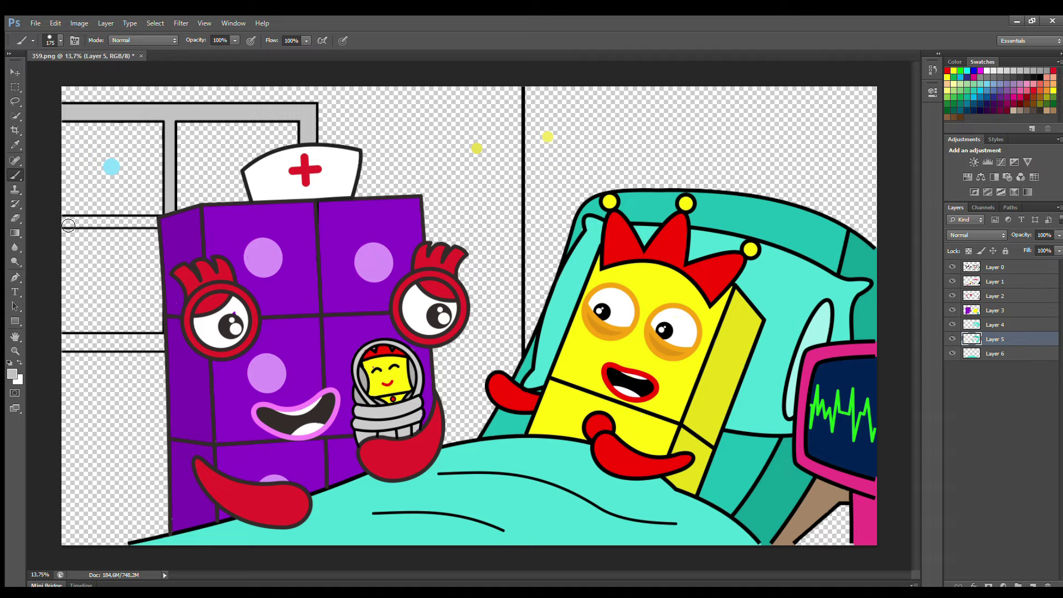
{"action": "left_click_drag", "start_coordinate": [97, 223], "coordinate": [150, 225]}
{"action": "left_click_drag", "start_coordinate": [67, 342], "coordinate": [162, 342]}
Sample the light blue dot in the window and fill the window panes with it on Layer 6 at brush size 400.
{"action": "left_click", "coordinate": [995, 354]}
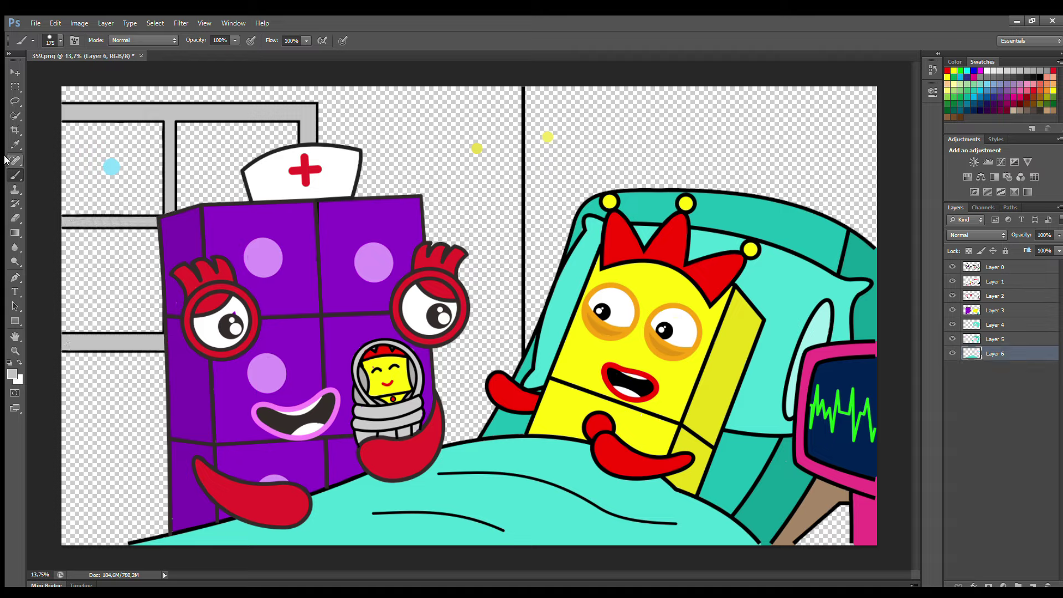
{"action": "left_click", "coordinate": [111, 166], "text": "alt"}
{"action": "key", "text": "bracketright"}
{"action": "key", "text": "bracketright"}
{"action": "key", "text": "bracketright"}
{"action": "key", "text": "bracketright"}
{"action": "mouse_move", "coordinate": [75, 136]}
{"action": "left_mouse_down"}
{"action": "mouse_move", "coordinate": [289, 145]}
{"action": "mouse_move", "coordinate": [210, 189]}
{"action": "mouse_move", "coordinate": [233, 211]}
{"action": "mouse_move", "coordinate": [111, 277]}
{"action": "mouse_move", "coordinate": [172, 314]}
{"action": "mouse_move", "coordinate": [83, 306]}
{"action": "left_mouse_up"}
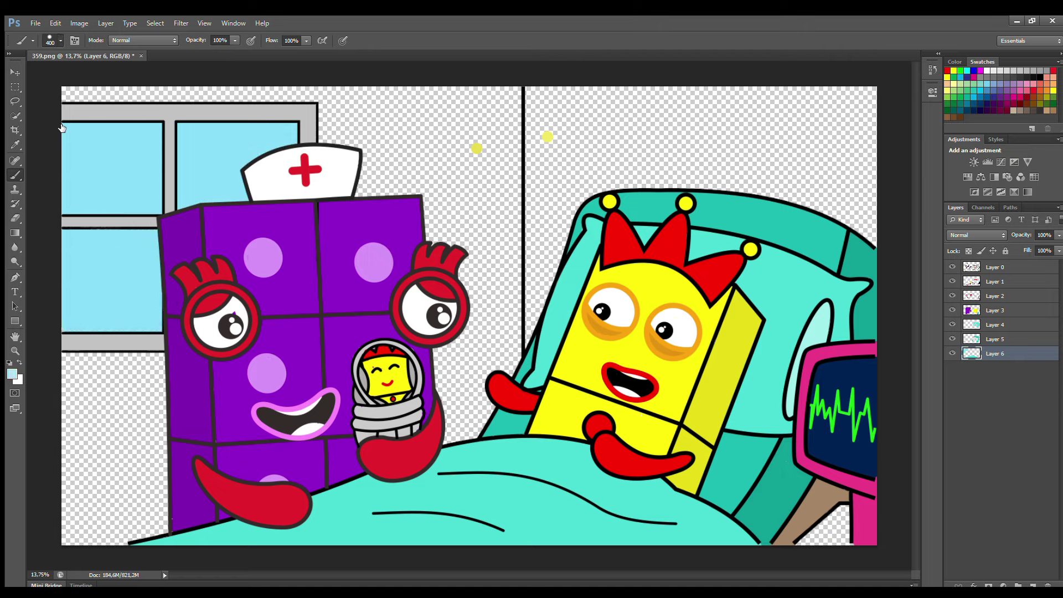
Paint pale diagonal reflection streaks across the window panes and erase the leftover blue dot on Layer 0.
{"action": "left_click_drag", "start_coordinate": [161, 140], "coordinate": [73, 226]}
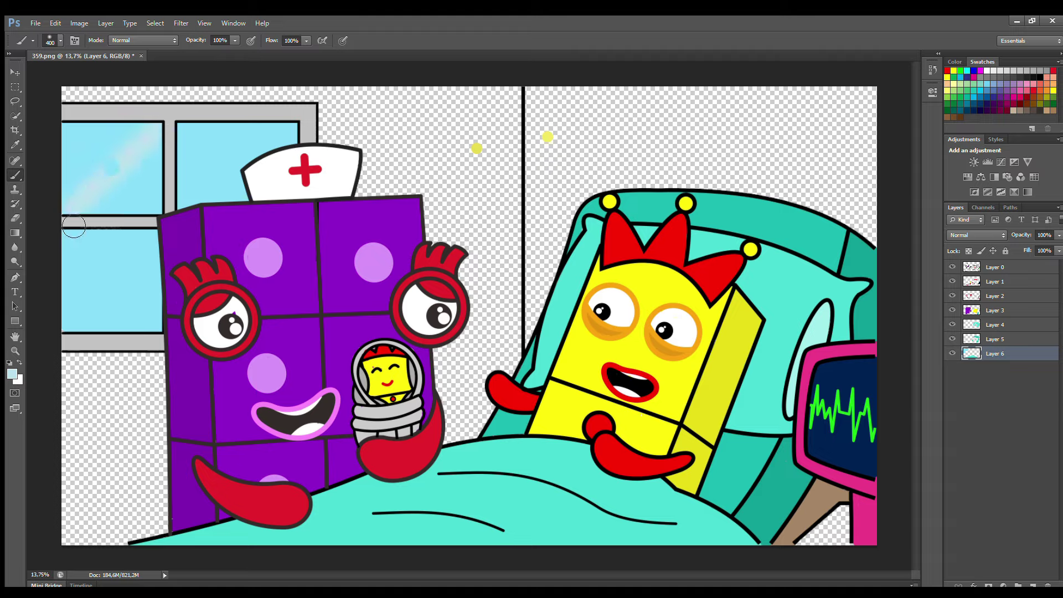
{"action": "left_click_drag", "start_coordinate": [250, 139], "coordinate": [62, 298]}
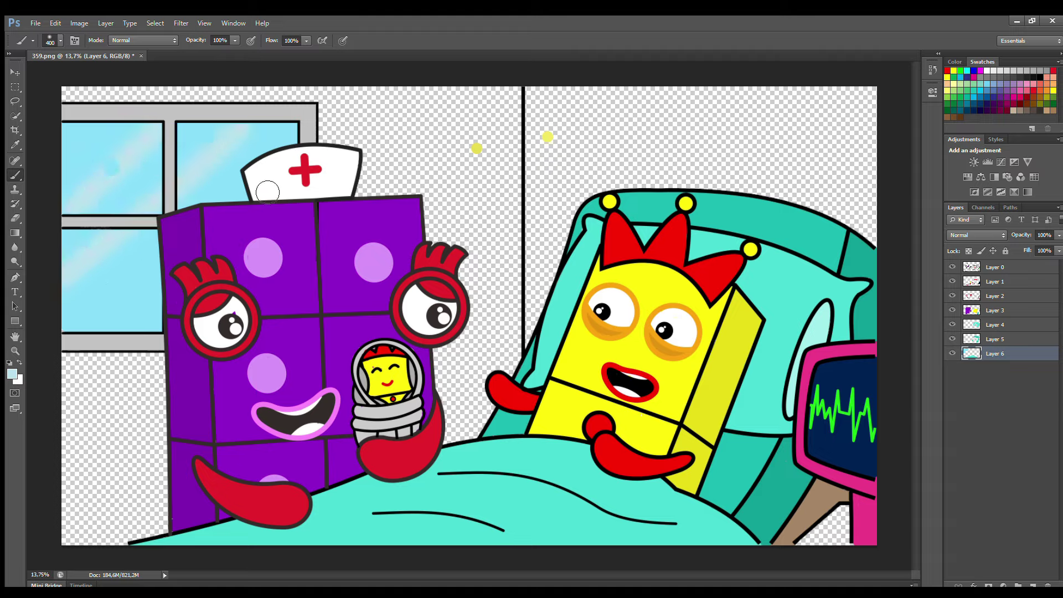
{"action": "left_click", "coordinate": [995, 267]}
{"action": "key", "text": "e"}
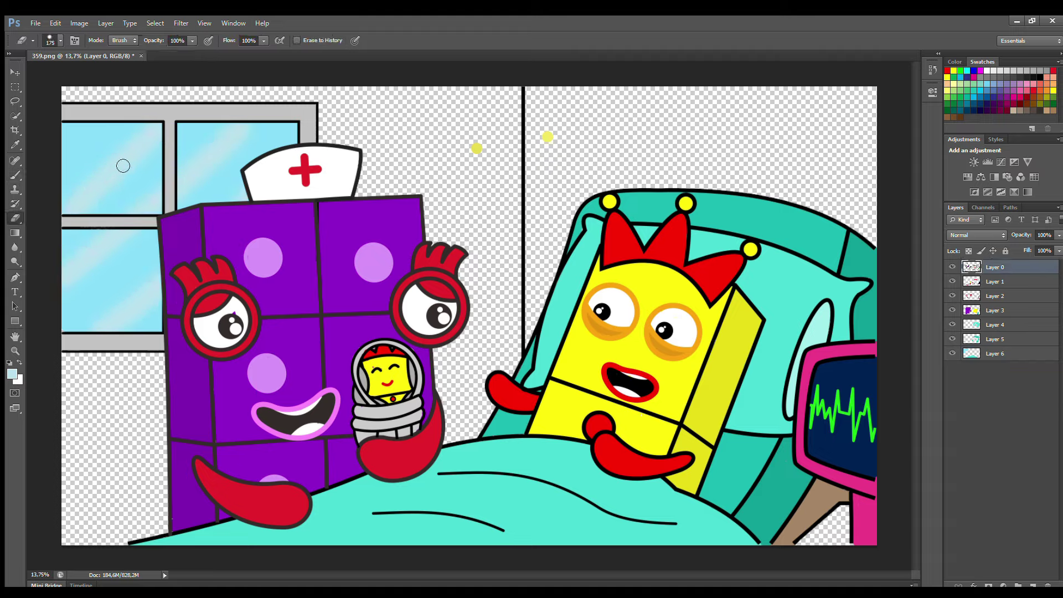
Add Layer 7 beneath Layer 6, sample the darker yellow dot and fill the wall around the window with it.
{"action": "left_click", "coordinate": [995, 354]}
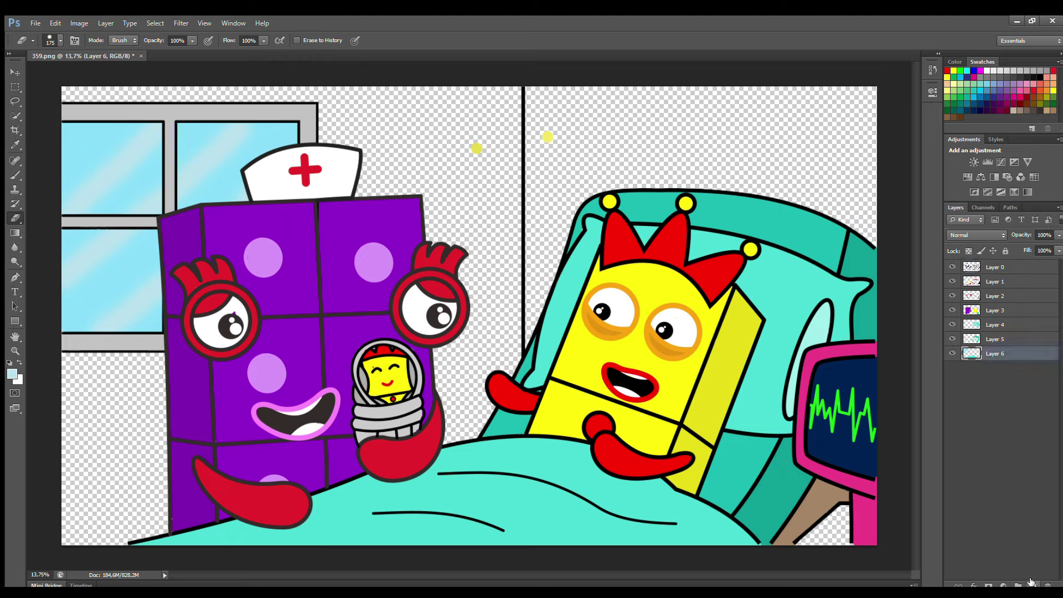
{"action": "left_click", "coordinate": [1032, 585]}
{"action": "left_click", "coordinate": [15, 145]}
{"action": "left_click", "coordinate": [477, 148]}
{"action": "left_click", "coordinate": [12, 176]}
{"action": "left_click", "coordinate": [508, 97]}
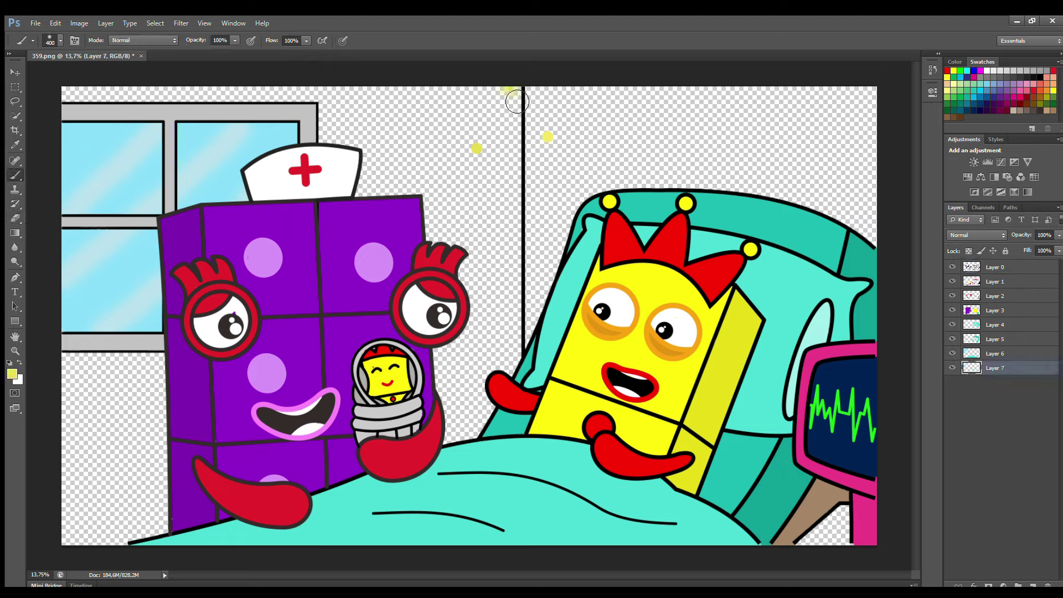
{"action": "left_click_drag", "start_coordinate": [508, 97], "coordinate": [516, 323]}
{"action": "left_click_drag", "start_coordinate": [517, 386], "coordinate": [460, 409]}
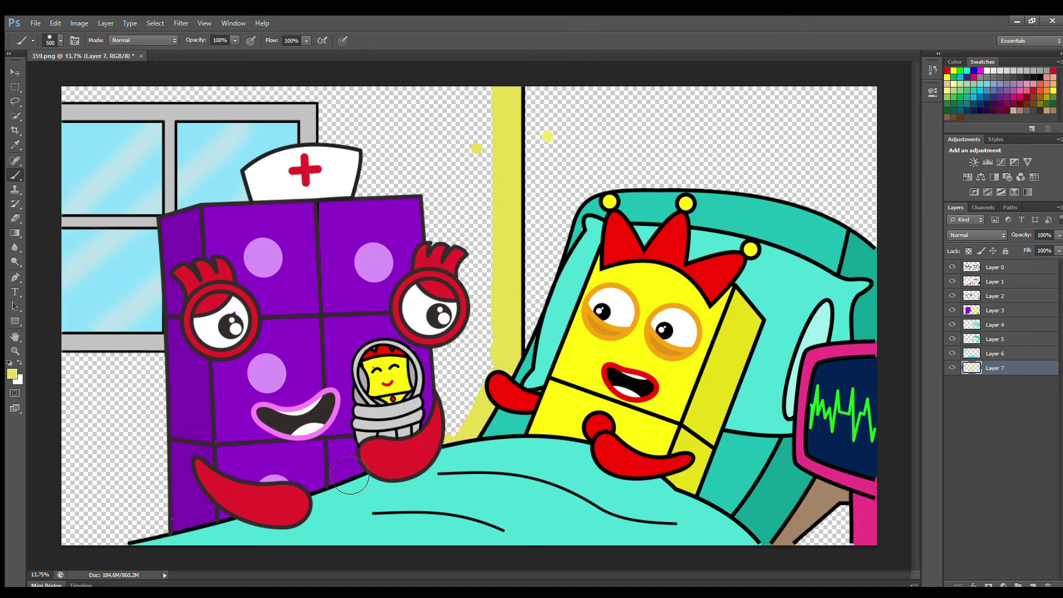
{"action": "key", "text": "bracketright"}
{"action": "key", "text": "bracketright"}
{"action": "mouse_move", "coordinate": [110, 526]}
{"action": "left_mouse_down"}
{"action": "mouse_move", "coordinate": [116, 432]}
{"action": "mouse_move", "coordinate": [87, 417]}
{"action": "mouse_move", "coordinate": [490, 360]}
{"action": "mouse_move", "coordinate": [218, 99]}
{"action": "mouse_move", "coordinate": [443, 144]}
{"action": "mouse_move", "coordinate": [439, 280]}
{"action": "left_mouse_up"}
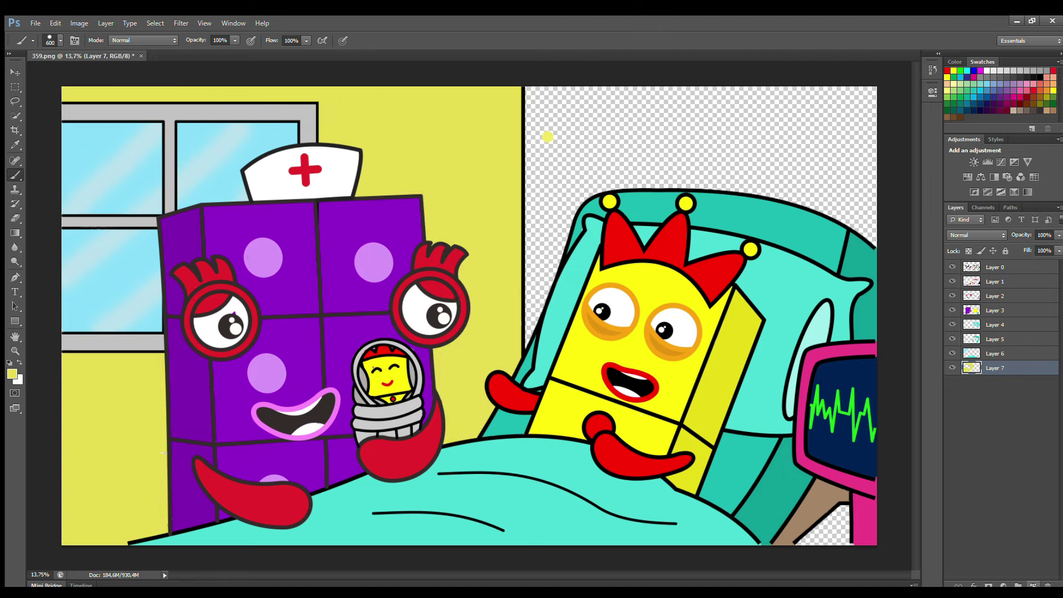
Add Layer 8 beneath Layer 7, sample the lighter yellow dot and fill the wall behind the bed with it.
{"action": "left_click", "coordinate": [1033, 585]}
{"action": "left_click", "coordinate": [15, 145]}
{"action": "left_click", "coordinate": [15, 176]}
{"action": "mouse_move", "coordinate": [549, 127]}
{"action": "left_mouse_down"}
{"action": "mouse_move", "coordinate": [819, 127]}
{"action": "mouse_move", "coordinate": [855, 178]}
{"action": "mouse_move", "coordinate": [800, 209]}
{"action": "mouse_move", "coordinate": [578, 286]}
{"action": "left_mouse_up"}
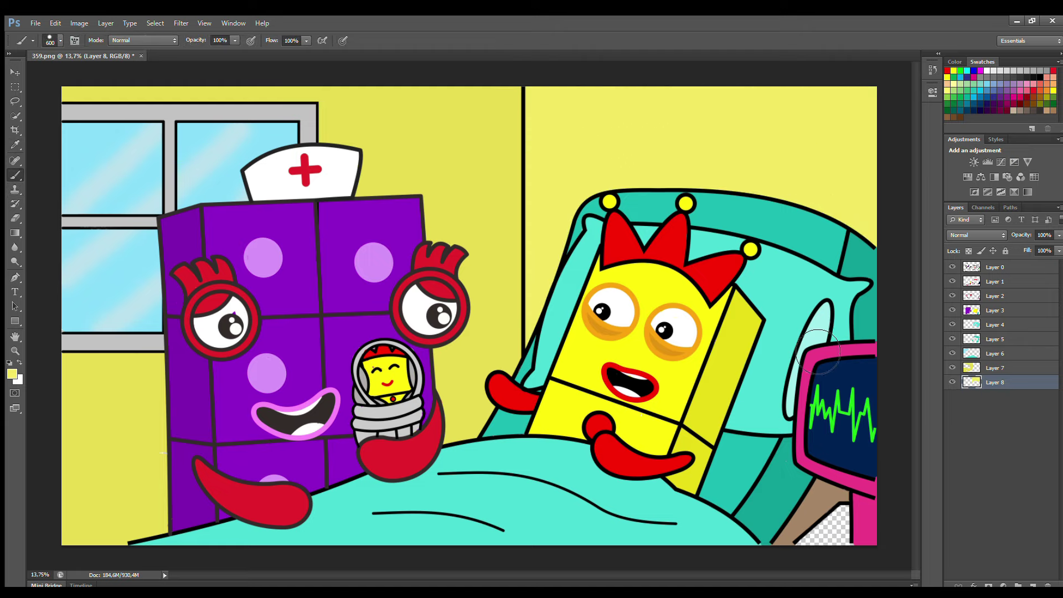
Pick a dark blue and fill the empty gap between the monitor's brown stand and pink base on Layer 8.
{"action": "key", "text": "i"}
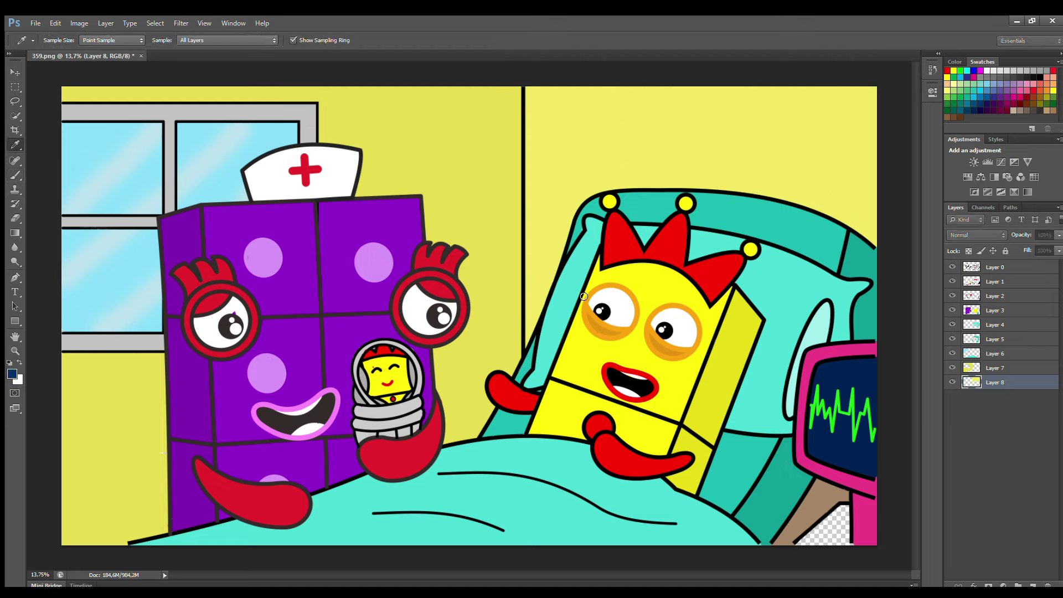
{"action": "key", "text": "b"}
{"action": "left_click_drag", "start_coordinate": [831, 521], "coordinate": [809, 566]}
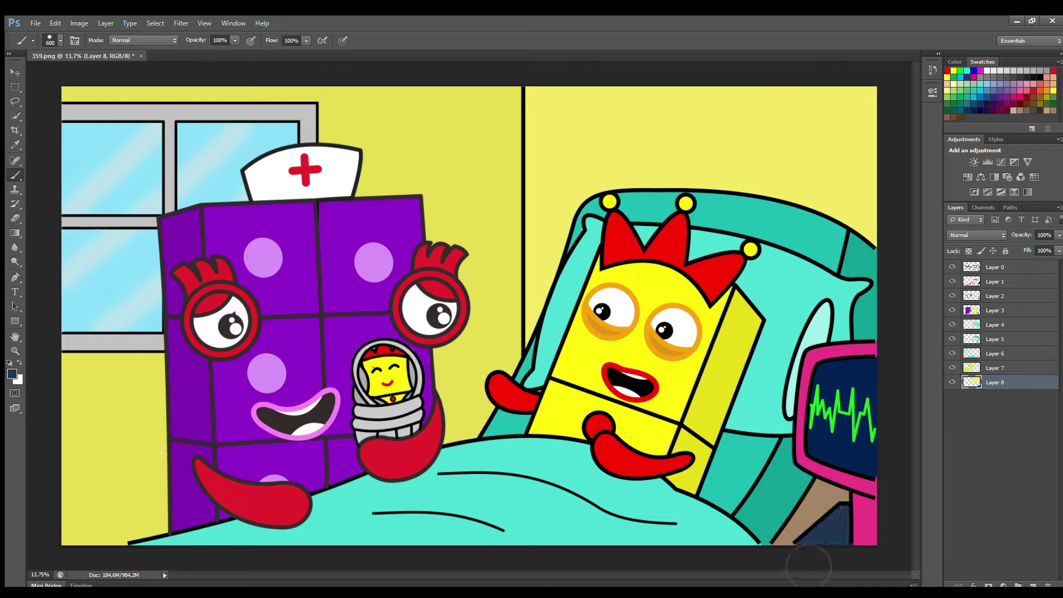